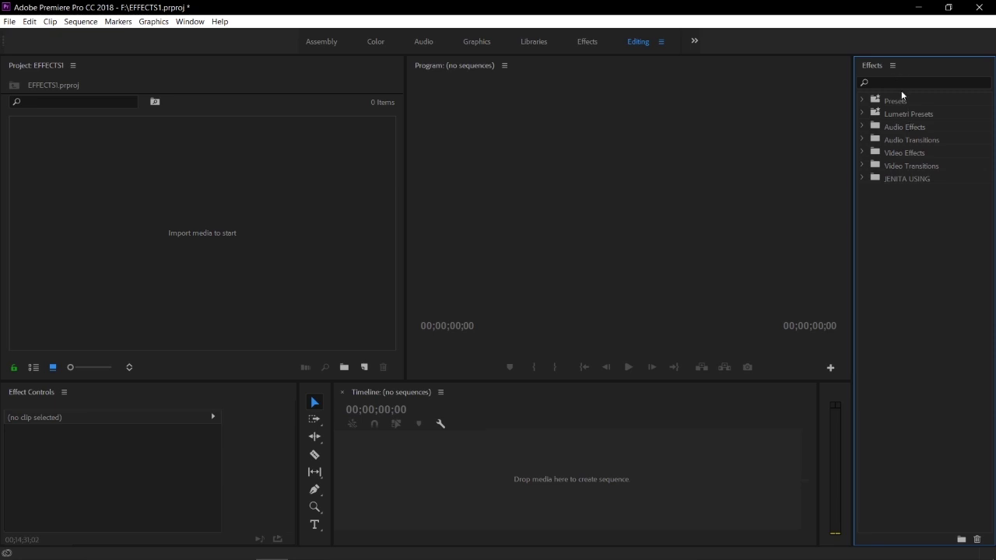
# Import the selected MP4 video from the DONE folder into the project and create a timeline sequence from it.
pyautogui.click(305, 550)
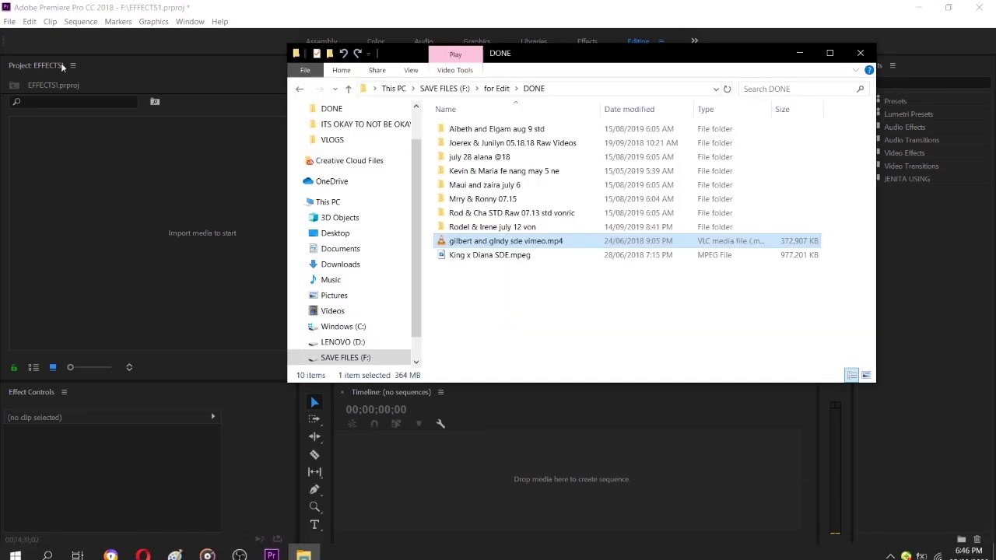
pyautogui.moveTo(513, 247); pyautogui.dragTo(101, 244)
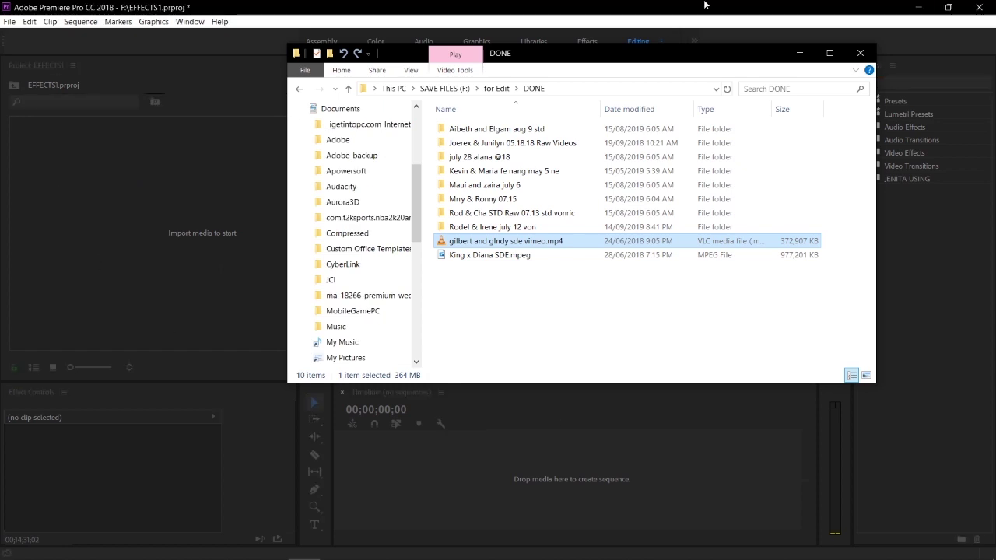
pyautogui.click(799, 53)
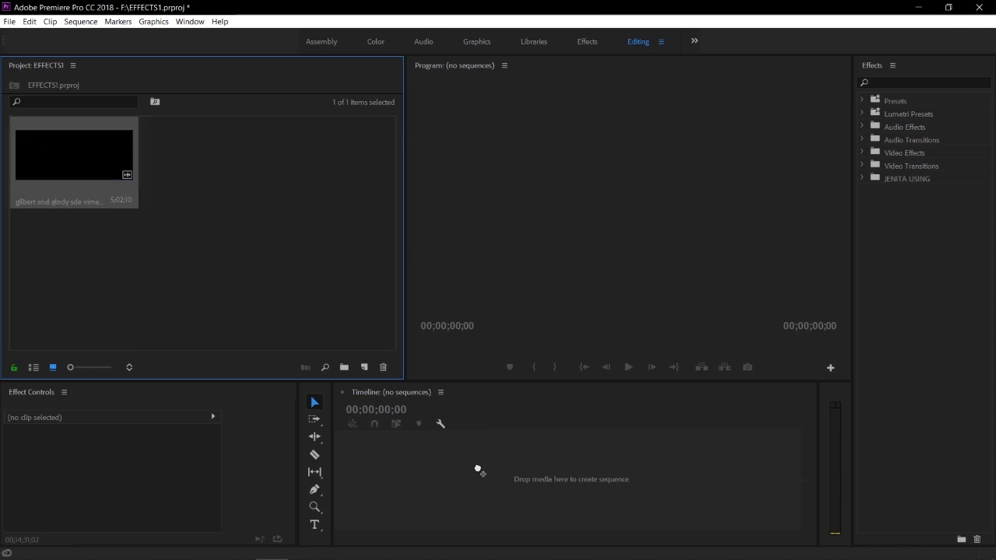
pyautogui.moveTo(478, 469); pyautogui.dragTo(479, 471)
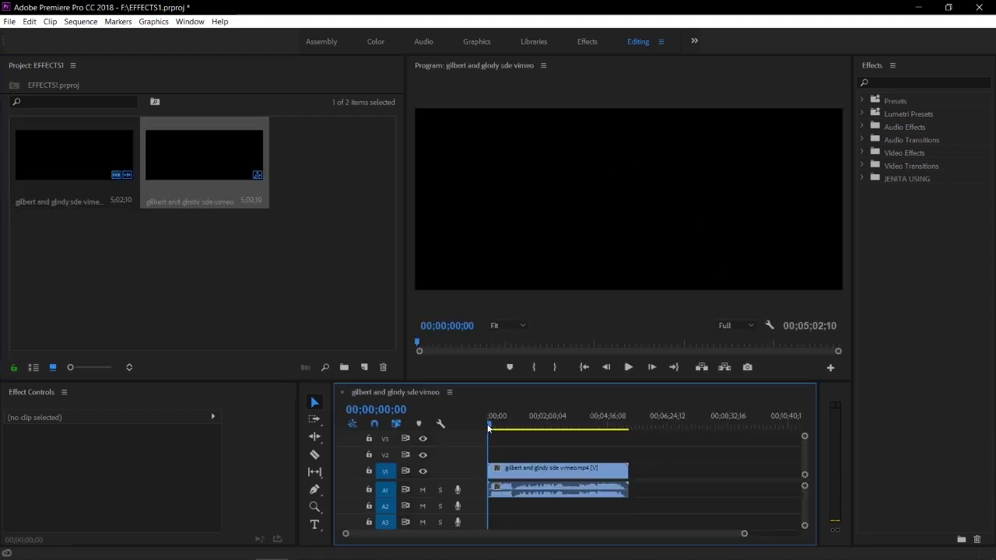
# Cut the clip with the Razor tool at 00;00;25;24, at the shot of the woman in the hat.
pyautogui.moveTo(489, 425)
pyautogui.mouseDown()
pyautogui.moveTo(499, 425)
pyautogui.moveTo(488, 425)
pyautogui.mouseUp()
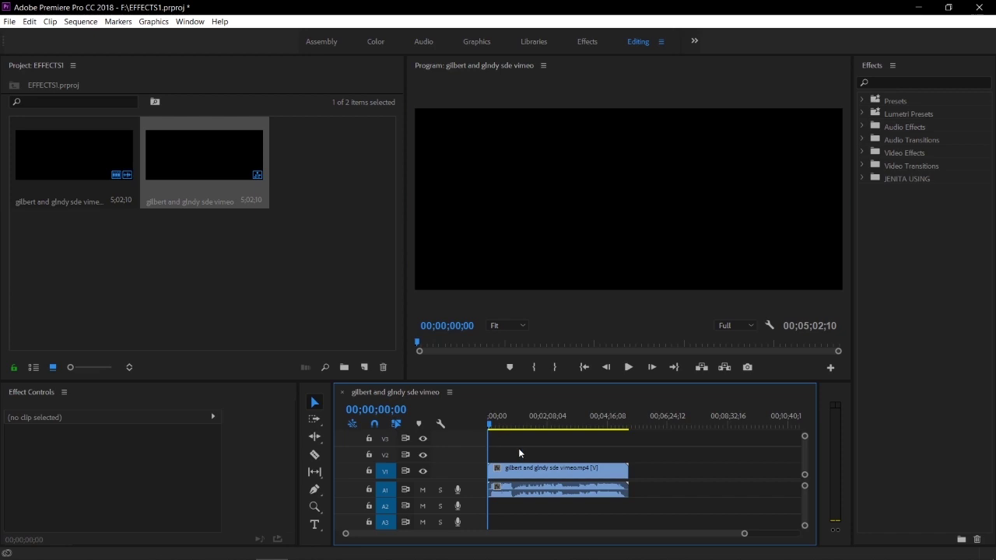
pyautogui.press('=')
pyautogui.press('=')
pyautogui.press('=')
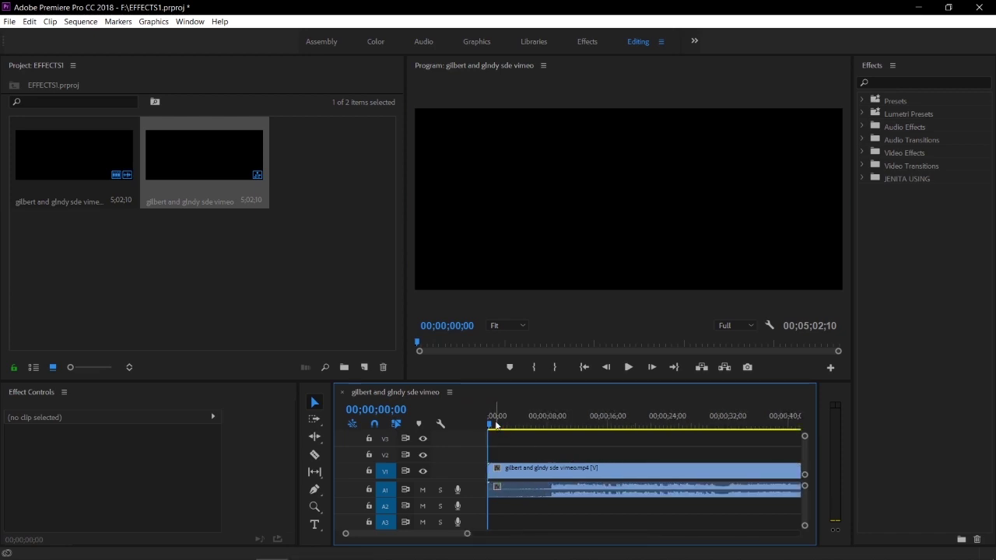
pyautogui.moveTo(496, 425); pyautogui.dragTo(680, 495)
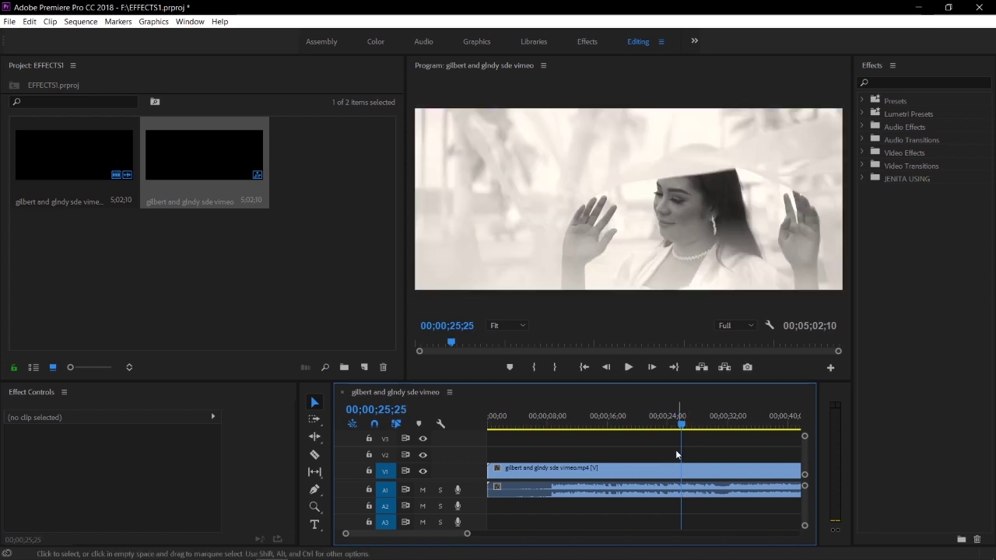
pyautogui.click(607, 369)
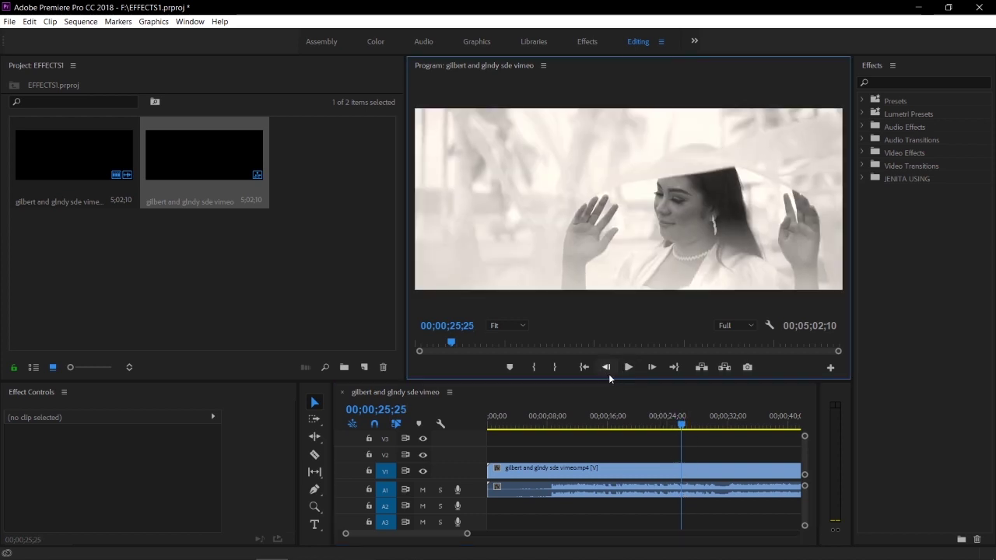
pyautogui.press('c')
pyautogui.click(681, 470)
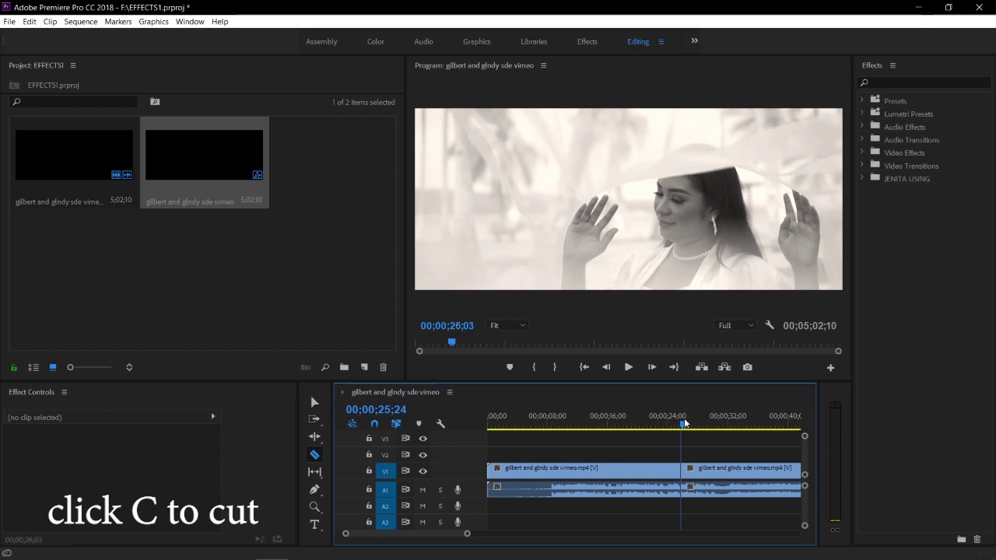
# Cut the clip again at 00;00;29;01, just before the shot of the man in sunglasses.
pyautogui.click(703, 426)
pyautogui.moveTo(705, 437); pyautogui.dragTo(705, 428)
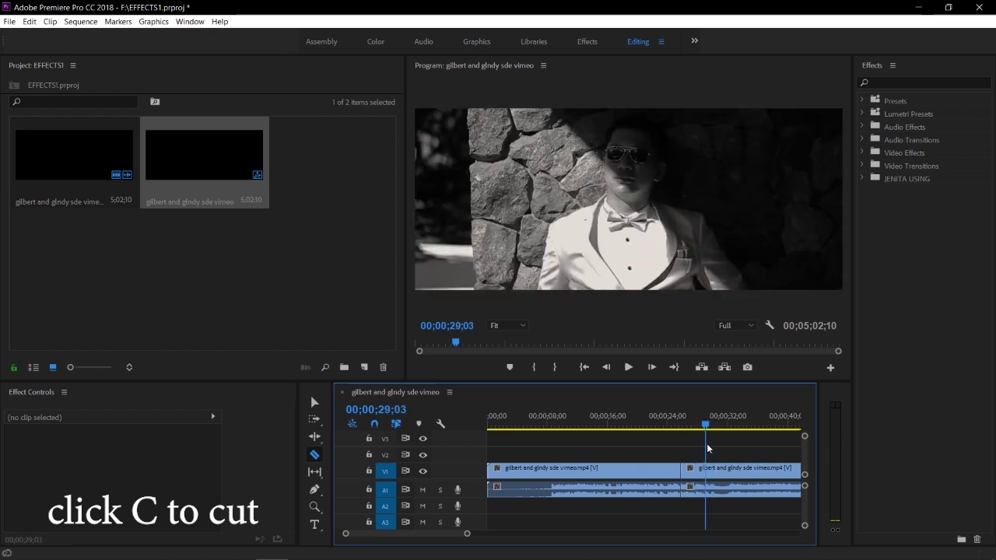
pyautogui.click(607, 368)
pyautogui.click(607, 368)
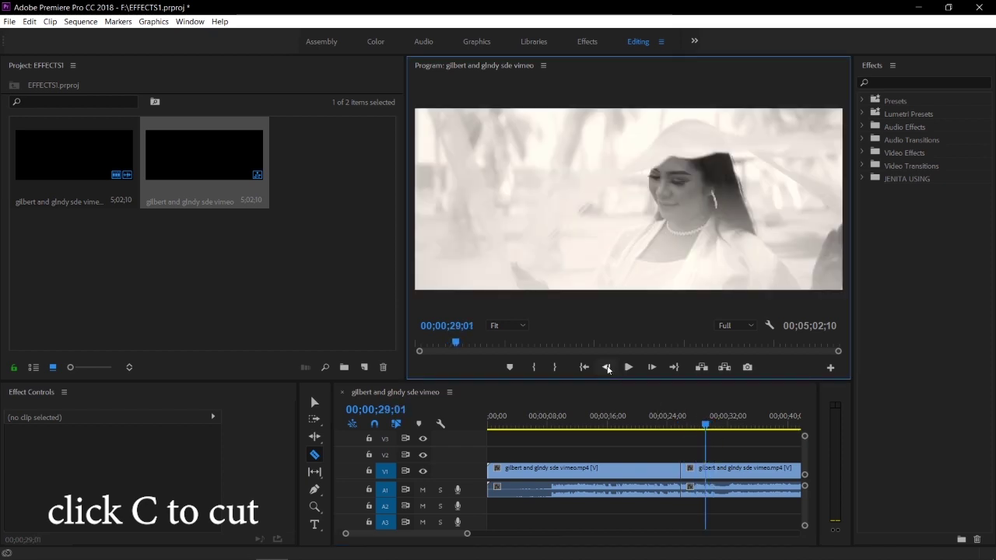
pyautogui.click(706, 470)
# Delete the footage after the second cut and before the first cut, keeping only the short middle segment.
pyautogui.press('v')
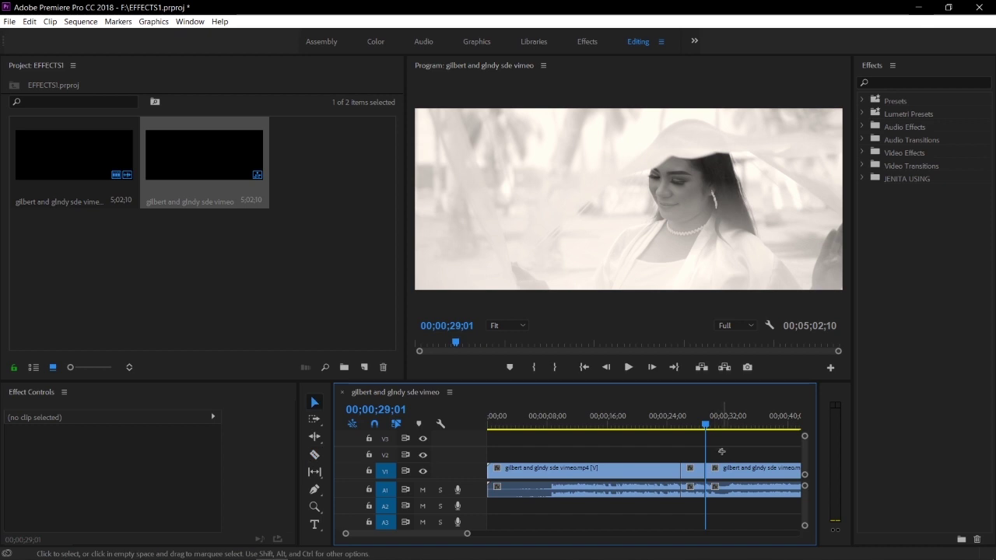
pyautogui.click(770, 492)
pyautogui.press('Delete')
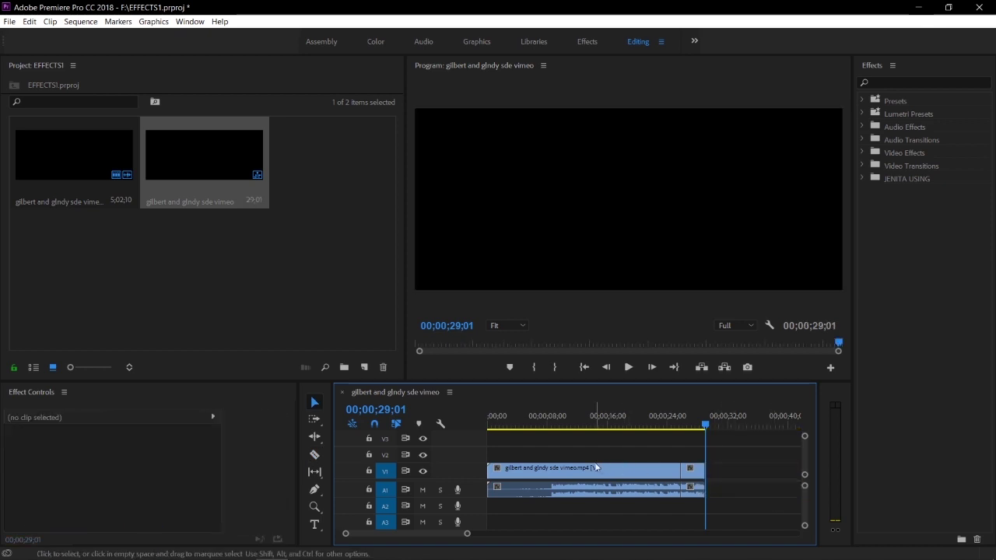
pyautogui.moveTo(578, 452); pyautogui.dragTo(633, 498)
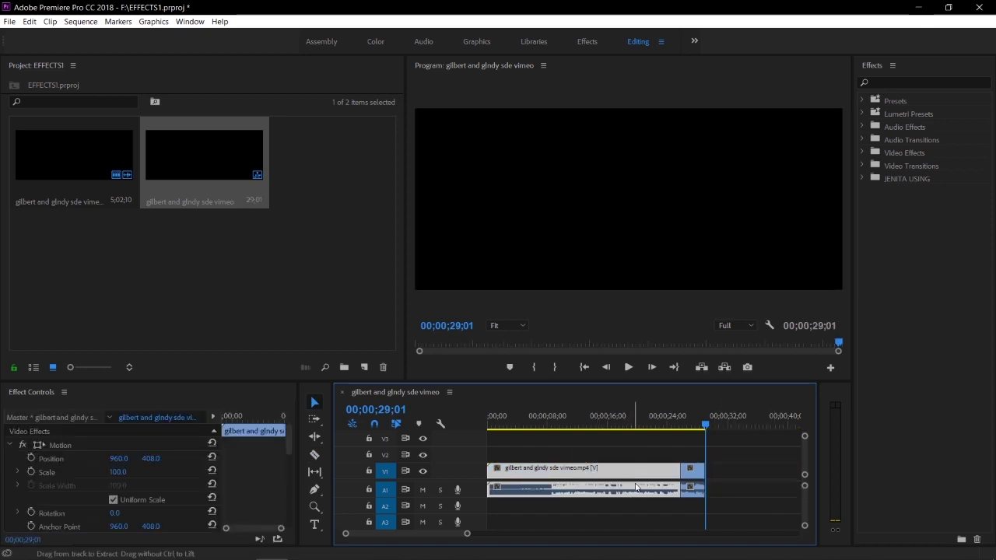
pyautogui.press('Delete')
# Close the gap before the remaining segment so it starts the sequence, and delete only its audio.
pyautogui.moveTo(588, 420); pyautogui.dragTo(694, 421)
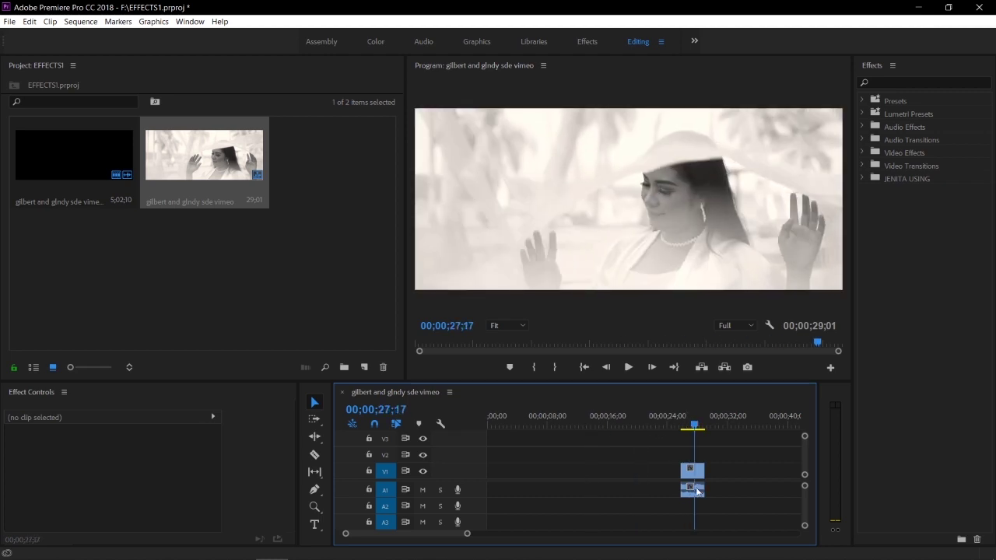
pyautogui.rightClick(606, 470)
pyautogui.click(645, 478)
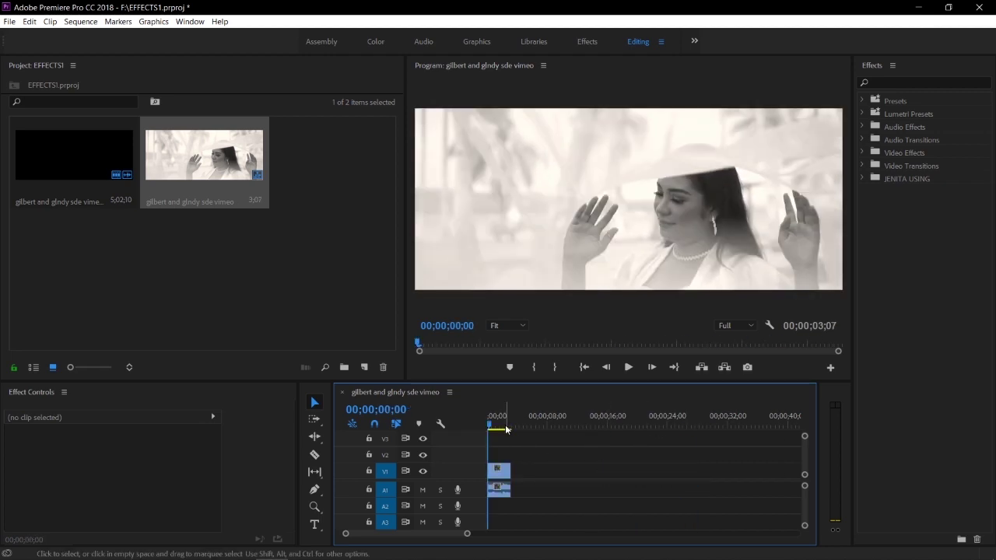
pyautogui.click(499, 491)
pyautogui.press('Delete')
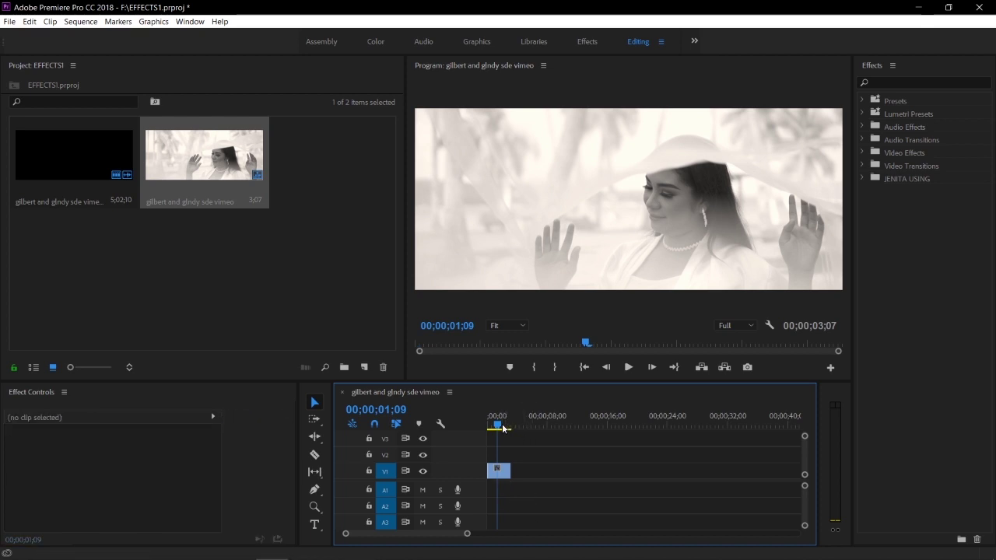
# Slow the clip down by setting its speed to 40%.
pyautogui.moveTo(500, 426); pyautogui.dragTo(474, 428)
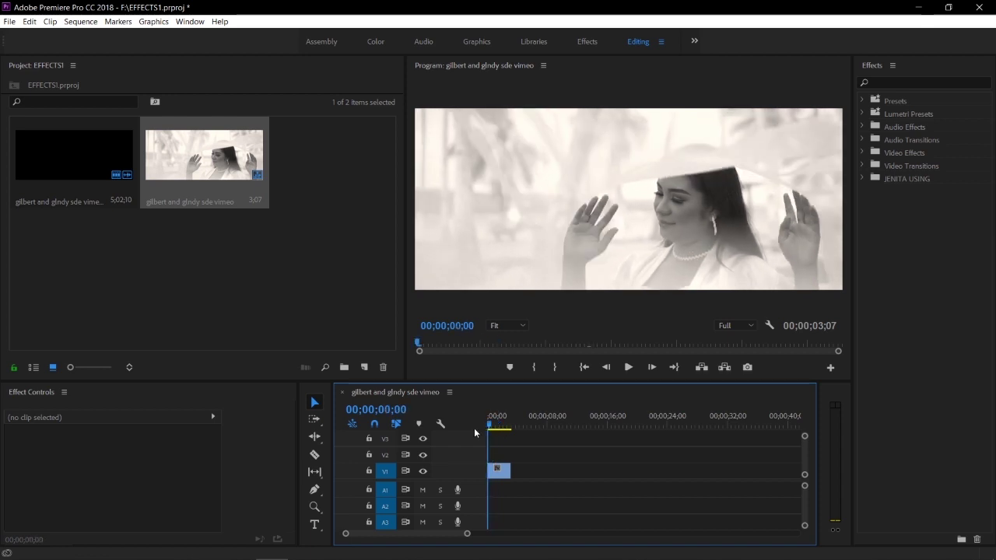
pyautogui.click(499, 471)
pyautogui.hotkey('ctrl', 'r')
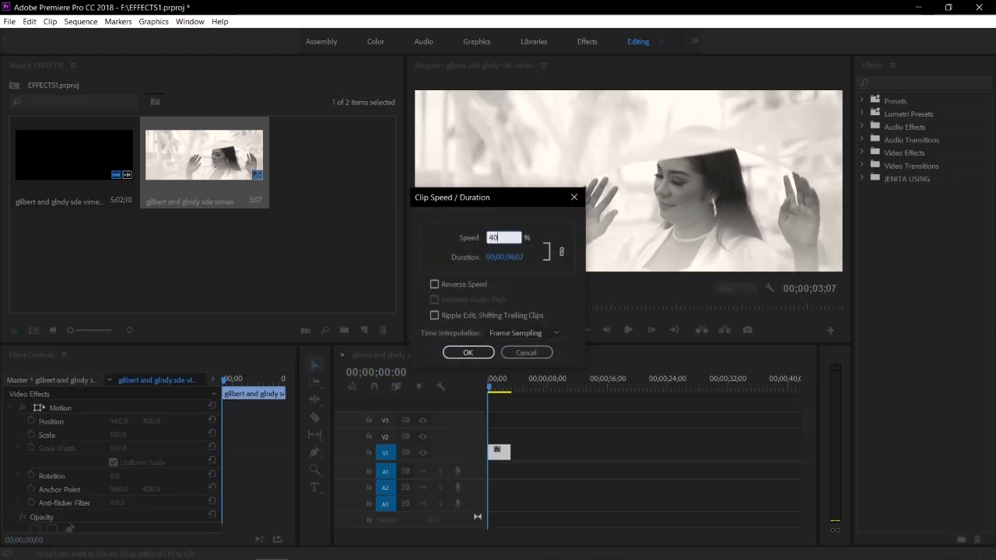
pyautogui.press('Return')
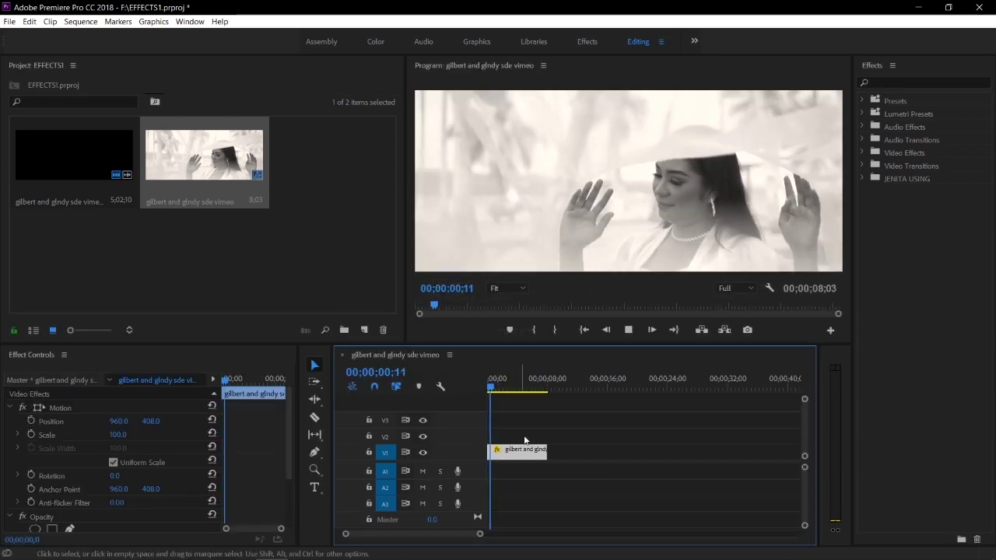
# Return the playhead to the sequence start and set the clip's scale to 120.
pyautogui.click(480, 387)
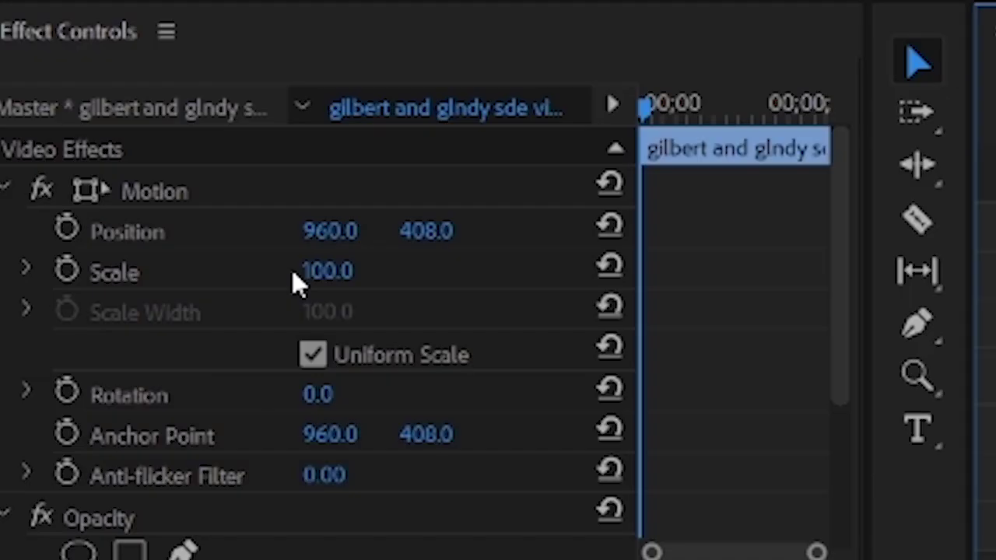
pyautogui.click(121, 434)
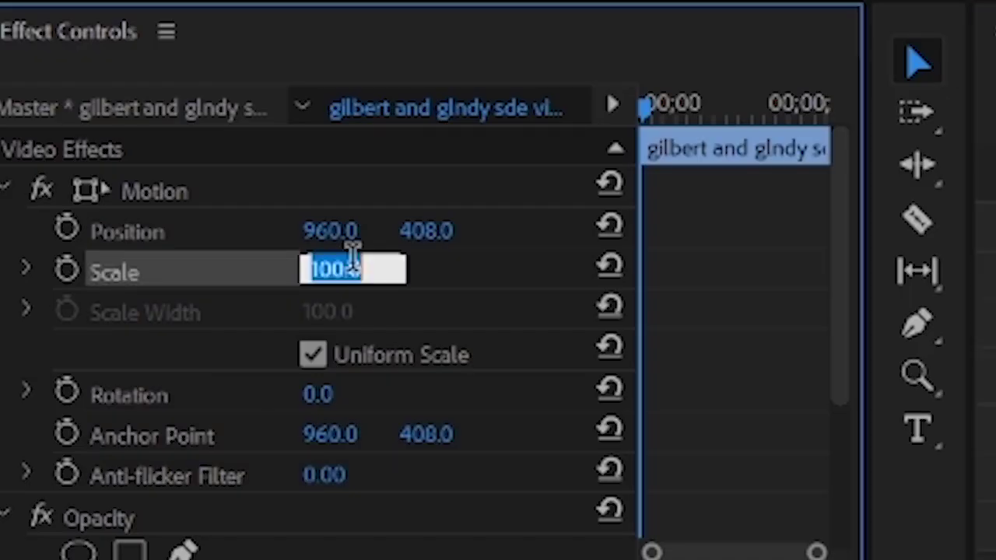
pyautogui.write('120')
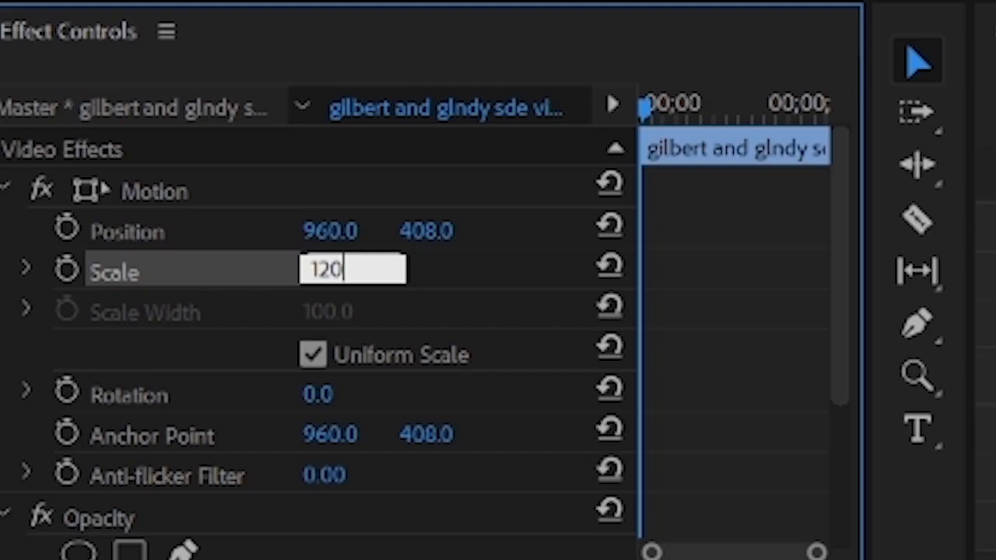
pyautogui.press('Return')
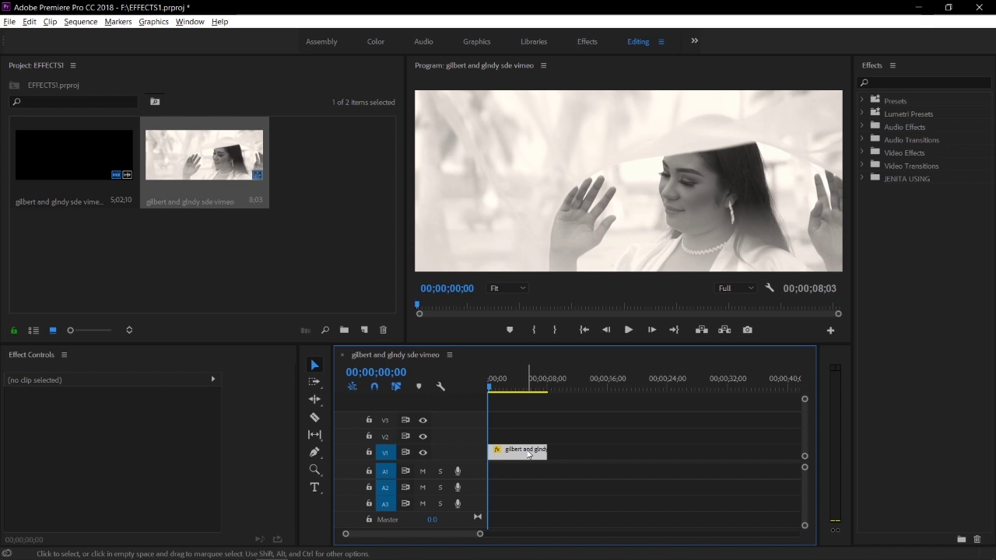
# Duplicate the clip onto track V2 directly above the original and set the copy's scale to 100.
pyautogui.click(537, 417)
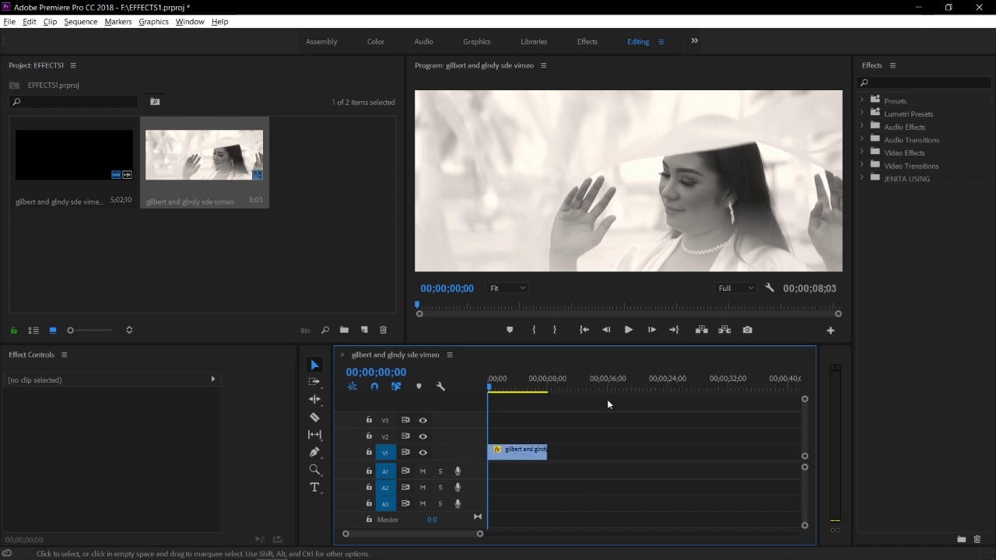
pyautogui.moveTo(527, 455); pyautogui.dragTo(532, 440)
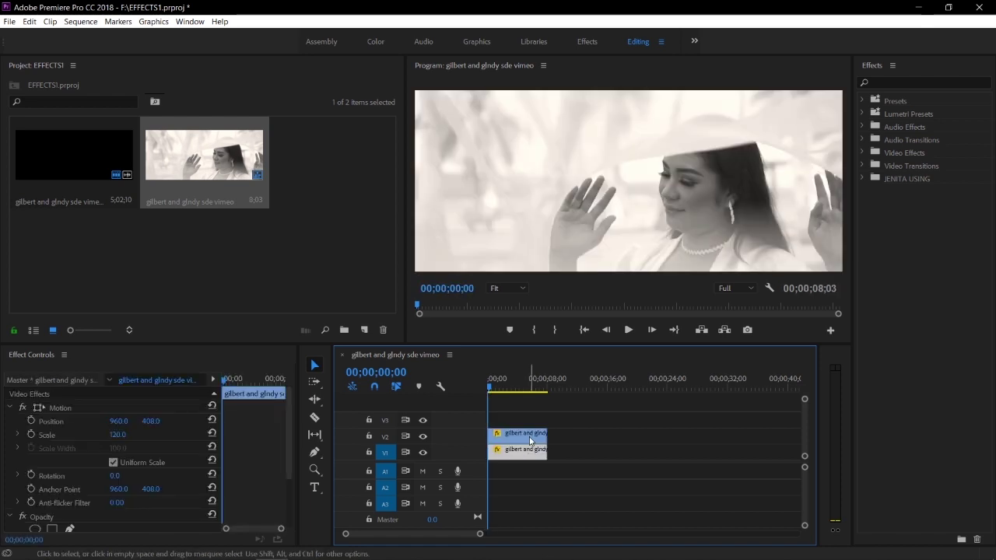
pyautogui.click(529, 450)
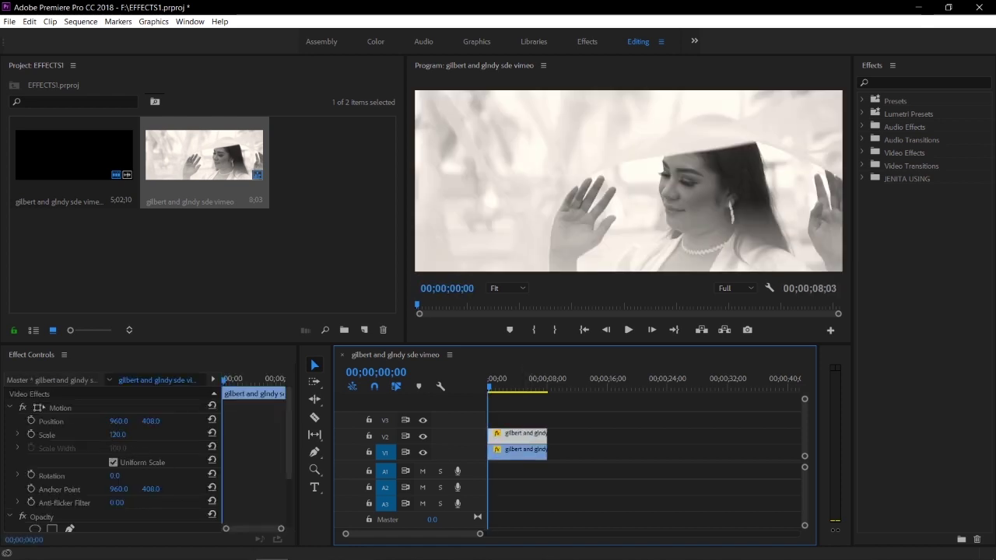
pyautogui.click(123, 434)
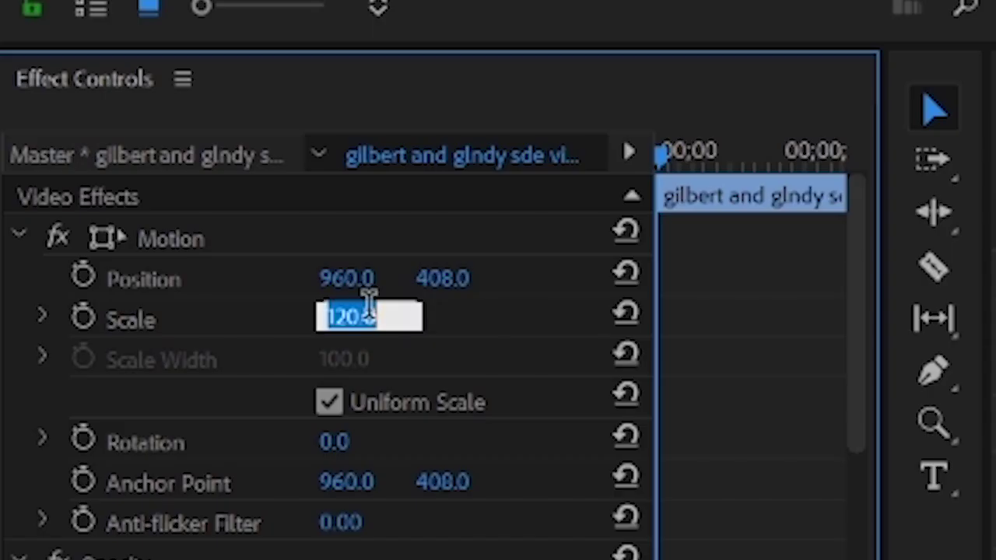
pyautogui.write('100')
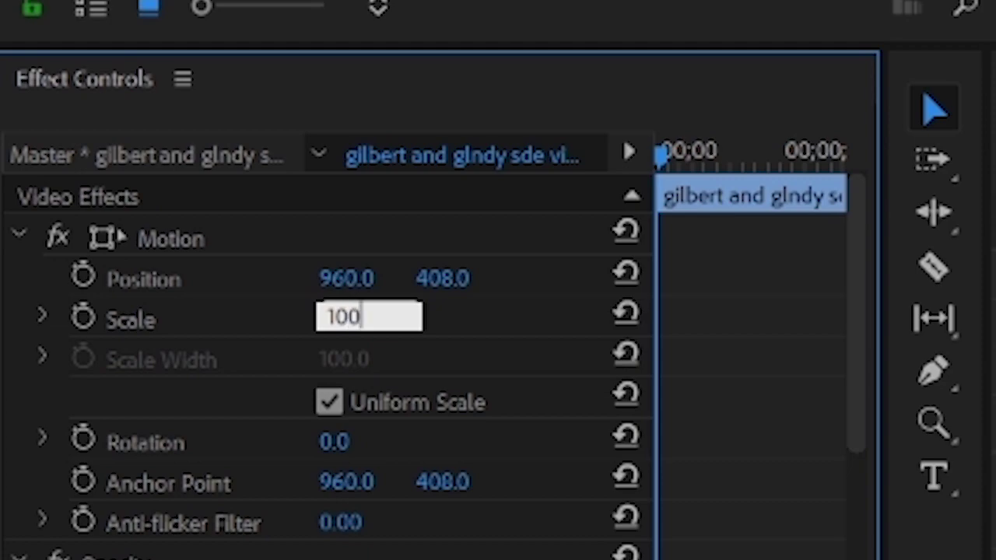
pyautogui.press('Return')
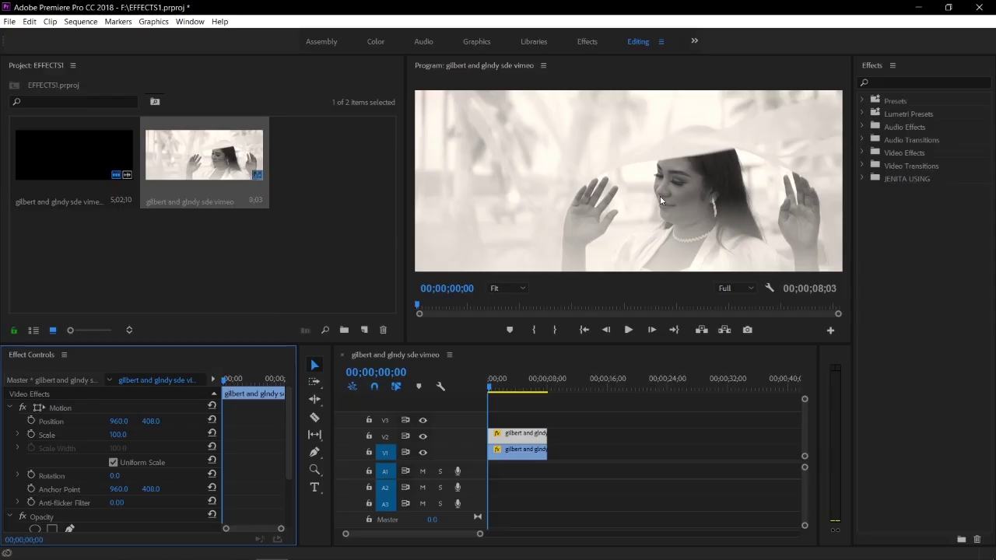
# Find the Crop video effect and apply it to the upper clip on track V2.
pyautogui.moveTo(498, 384); pyautogui.dragTo(483, 413)
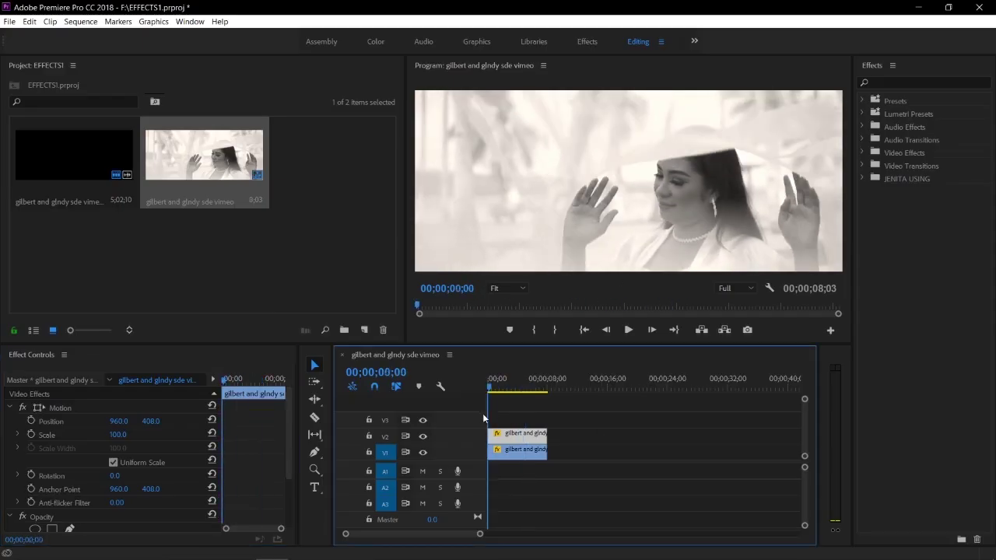
pyautogui.click(889, 81)
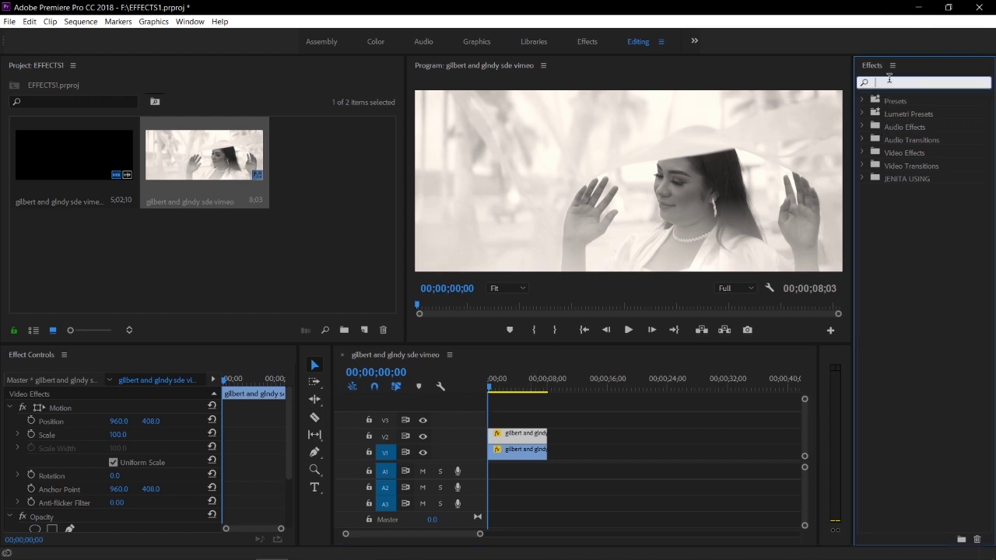
pyautogui.write('crop')
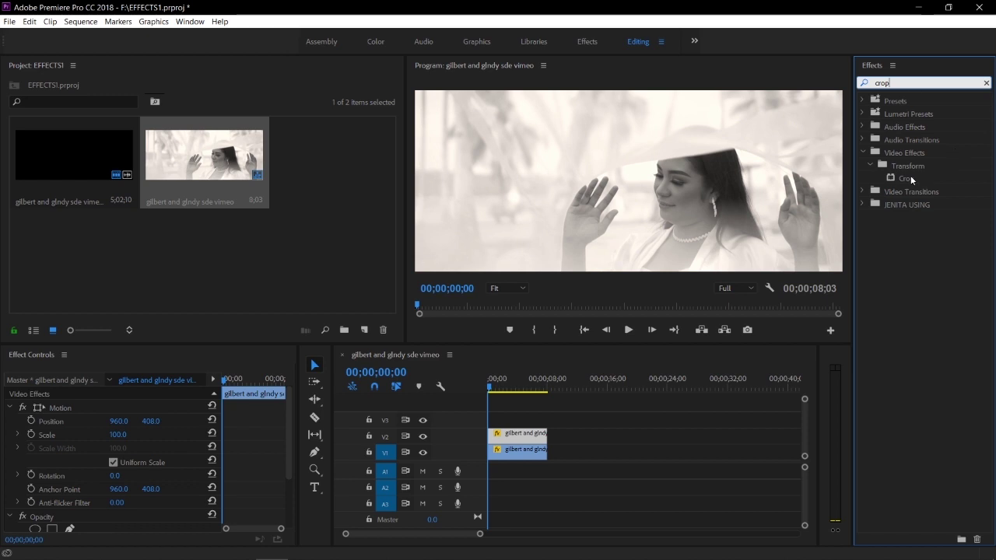
pyautogui.moveTo(912, 180); pyautogui.dragTo(765, 212)
pyautogui.moveTo(516, 393); pyautogui.dragTo(509, 438)
# Enlarge the Effect Controls area in height and width to make room for the Crop settings and keyframes.
pyautogui.click(289, 425)
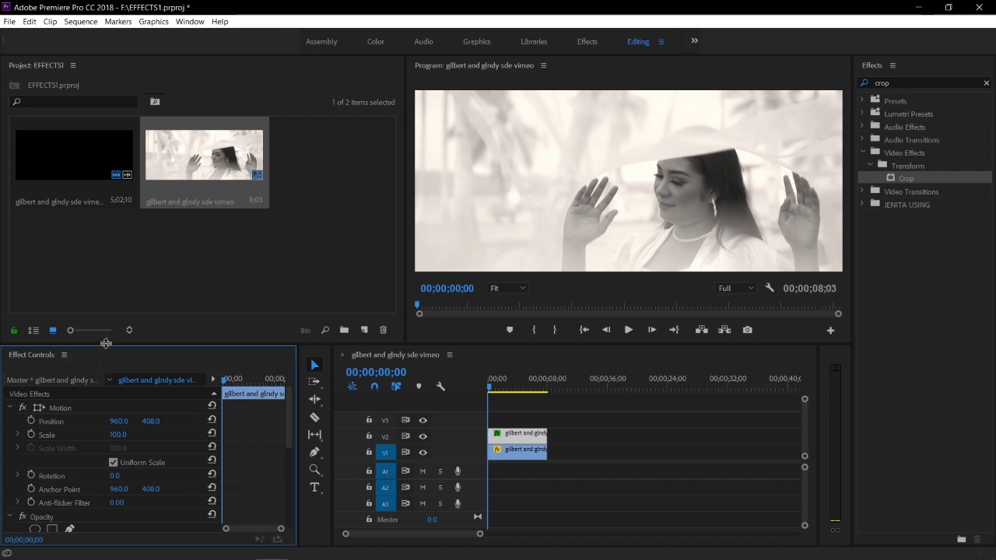
pyautogui.moveTo(106, 343); pyautogui.dragTo(109, 305)
pyautogui.moveTo(298, 402); pyautogui.dragTo(325, 464)
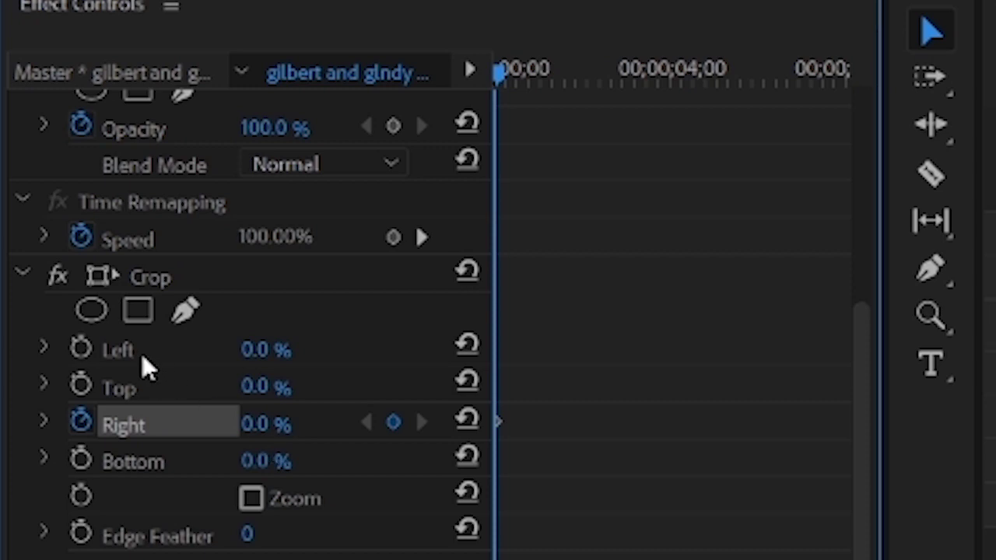
# Animate the Crop's Left from 71% at the sequence start to 0% at 00;00;03;24, and set Right to 70% there.
pyautogui.moveTo(283, 349); pyautogui.dragTo(423, 350)
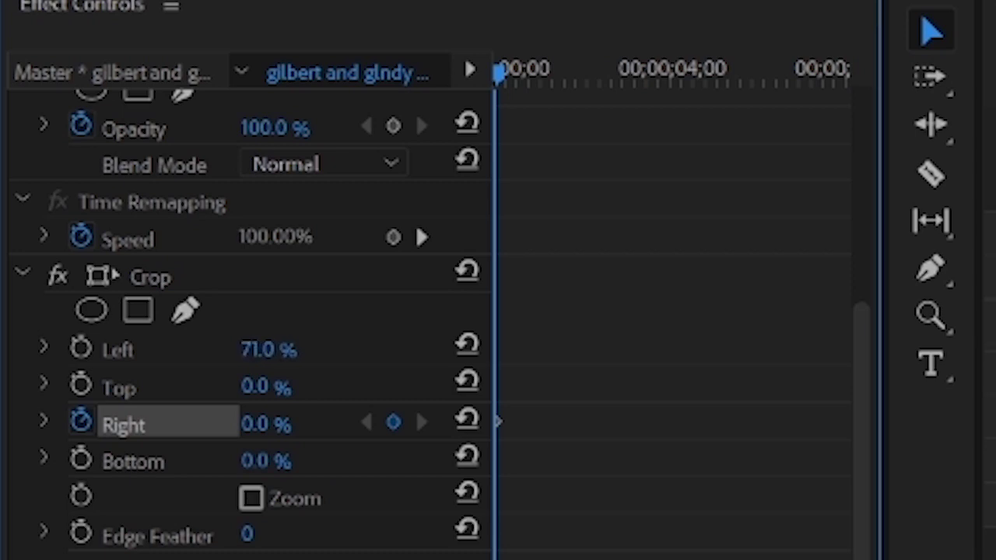
pyautogui.click(84, 348)
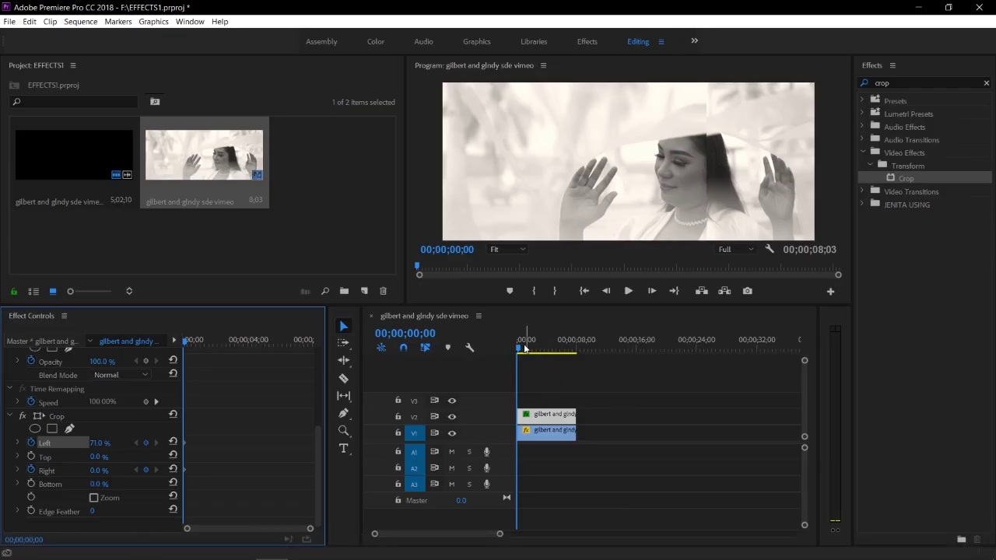
pyautogui.moveTo(525, 348); pyautogui.dragTo(547, 362)
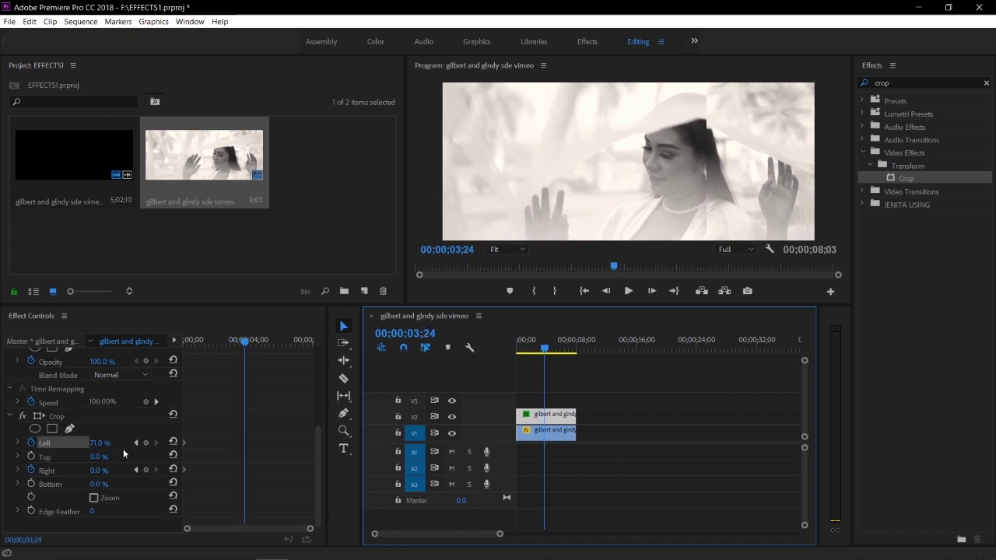
pyautogui.moveTo(106, 446); pyautogui.dragTo(52, 446)
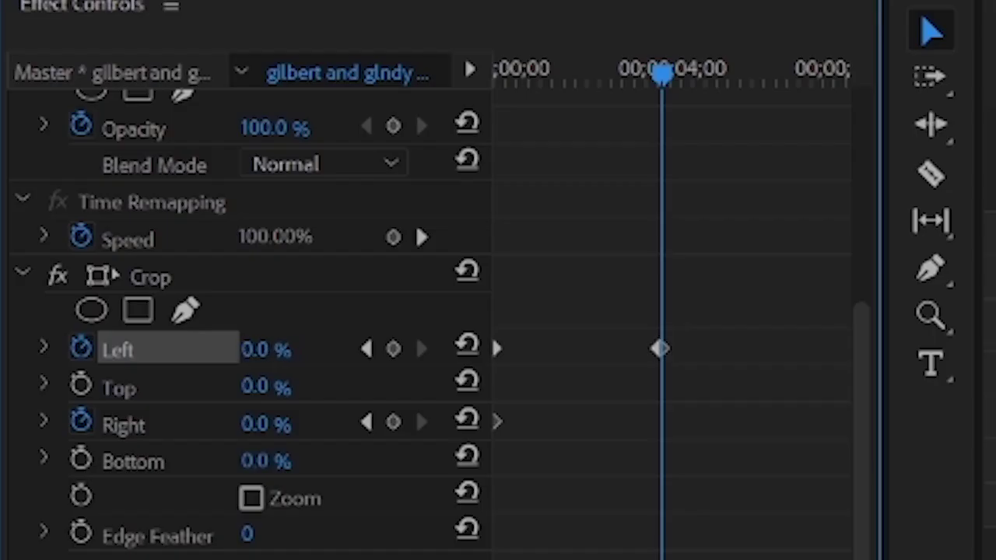
pyautogui.moveTo(269, 436); pyautogui.dragTo(332, 425)
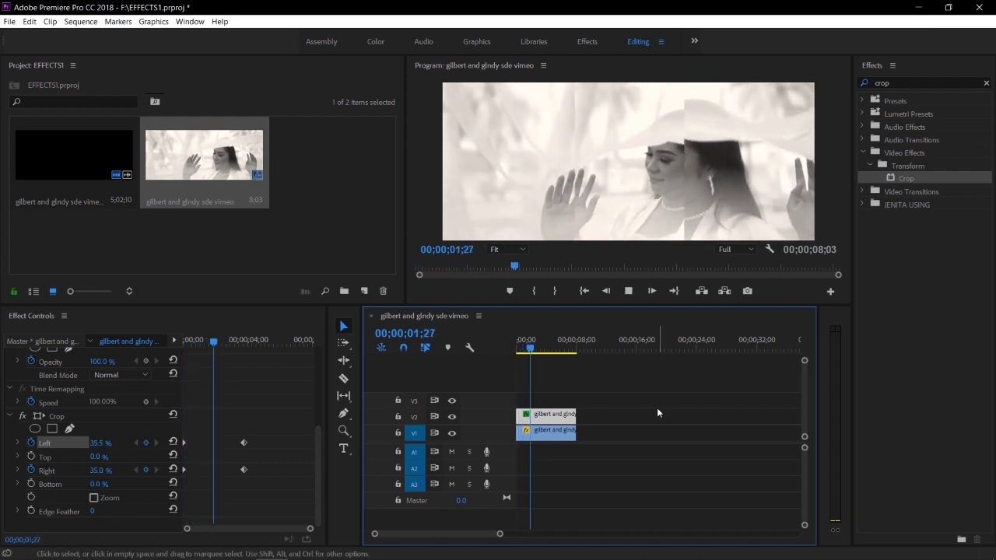
# Just before 00;00;07;00, add Crop keyframes on the upper clip with Right at 0% and Left at 68%.
pyautogui.press('space')
pyautogui.moveTo(546, 350); pyautogui.dragTo(549, 352)
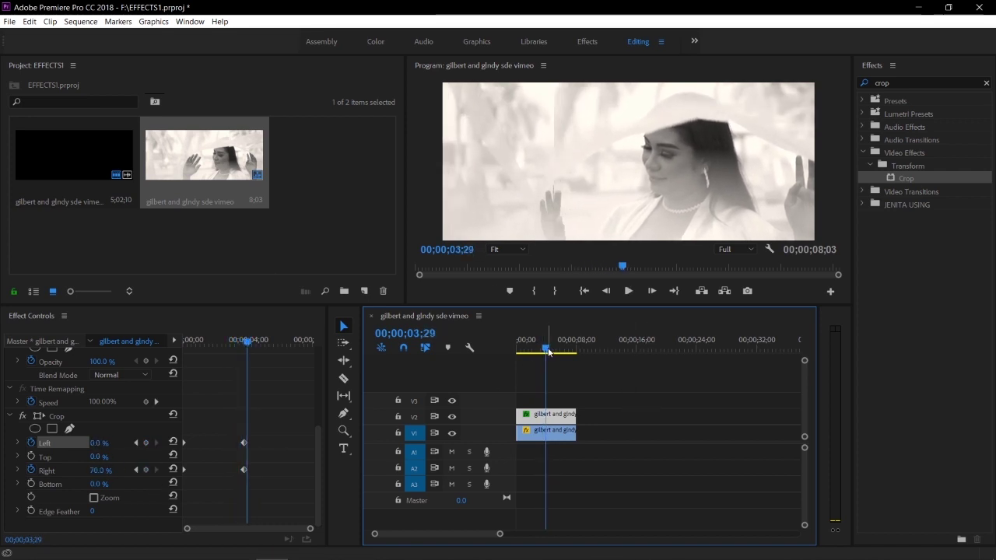
pyautogui.moveTo(547, 352); pyautogui.dragTo(564, 355)
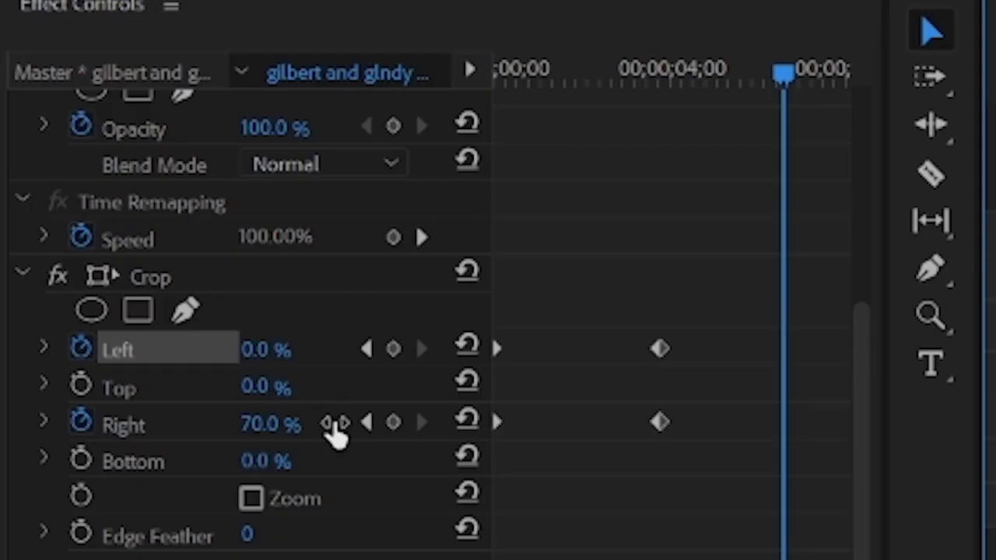
pyautogui.moveTo(278, 433); pyautogui.dragTo(225, 427)
pyautogui.moveTo(291, 354); pyautogui.dragTo(341, 355)
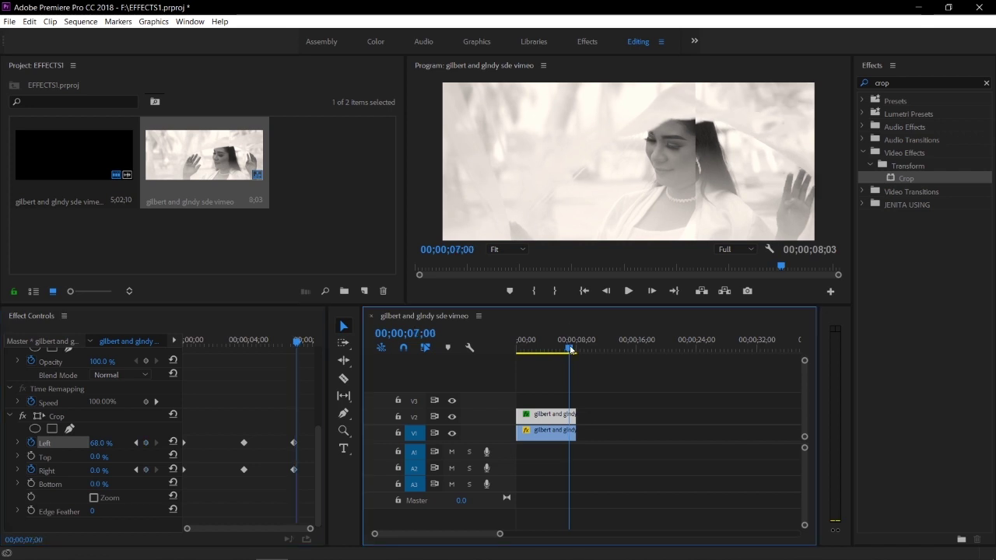
# Add a Crop Left keyframe of 100% at the very end of the upper clip.
pyautogui.moveTo(571, 349); pyautogui.dragTo(577, 353)
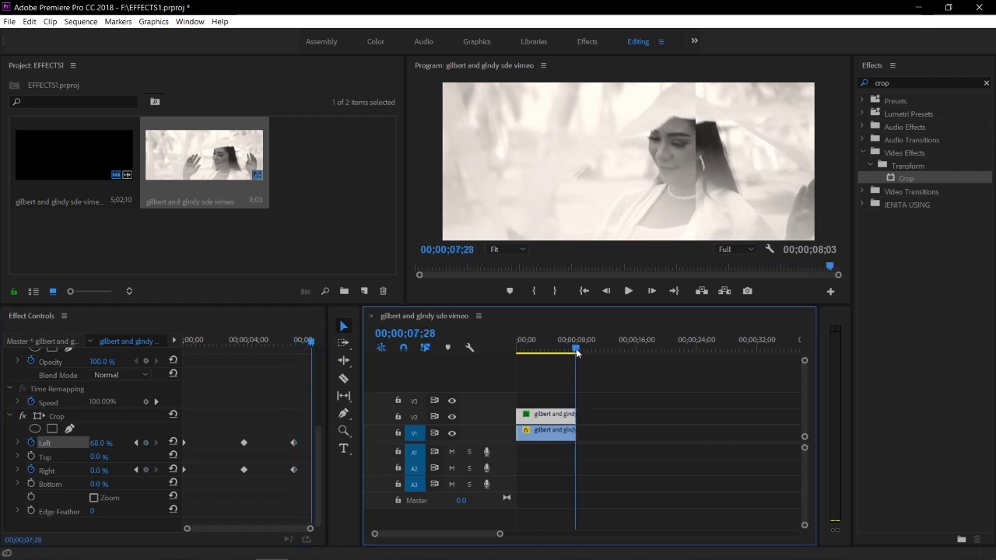
pyautogui.click(651, 292)
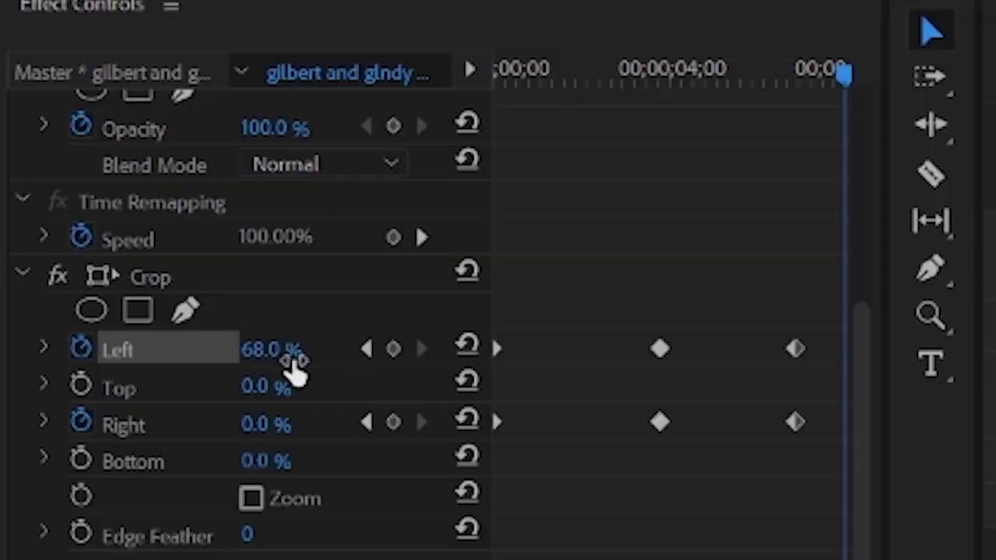
pyautogui.moveTo(109, 445); pyautogui.dragTo(349, 471)
pyautogui.moveTo(272, 350); pyautogui.dragTo(327, 350)
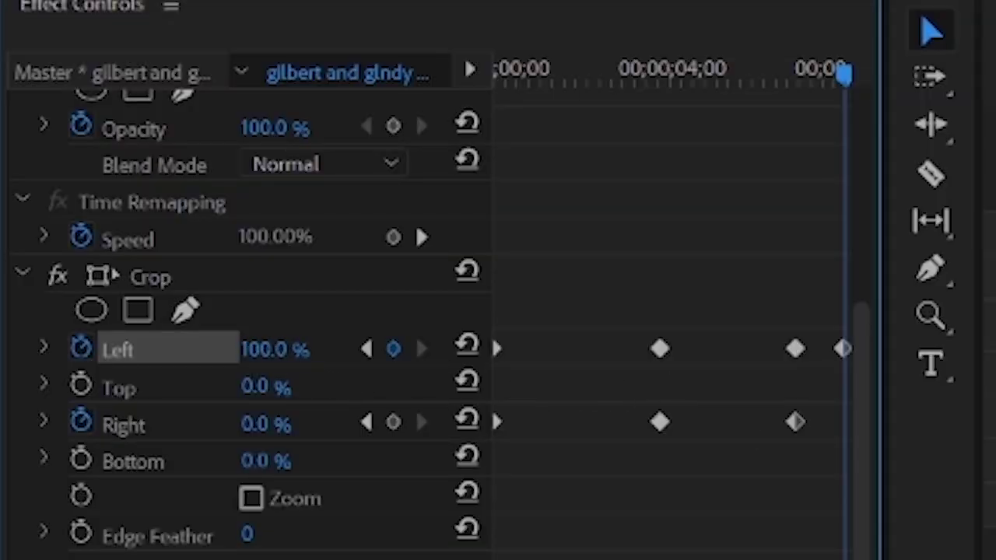
# Play the sequence from its start to check the animated crop, and return to the first frame.
pyautogui.press('Home')
pyautogui.press('space')
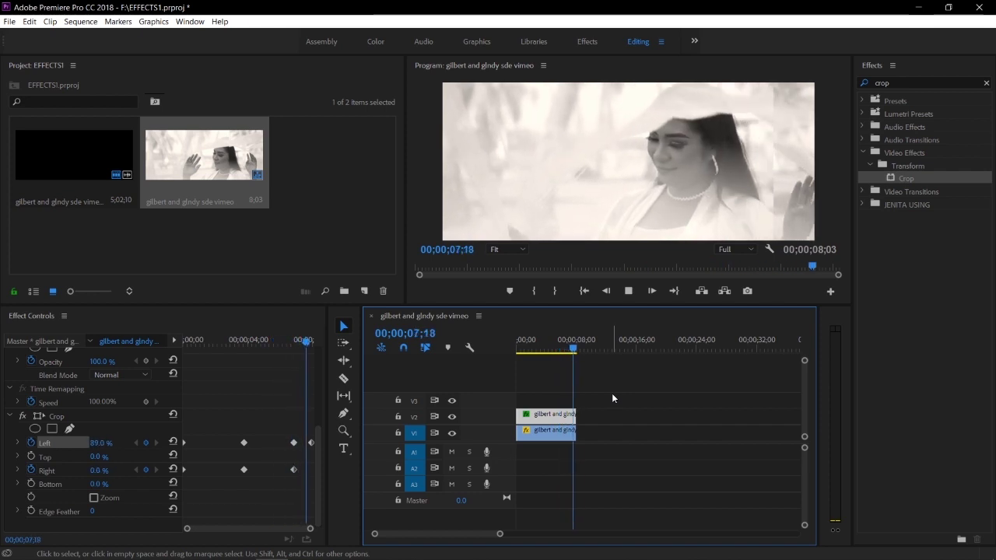
pyautogui.press('Home')
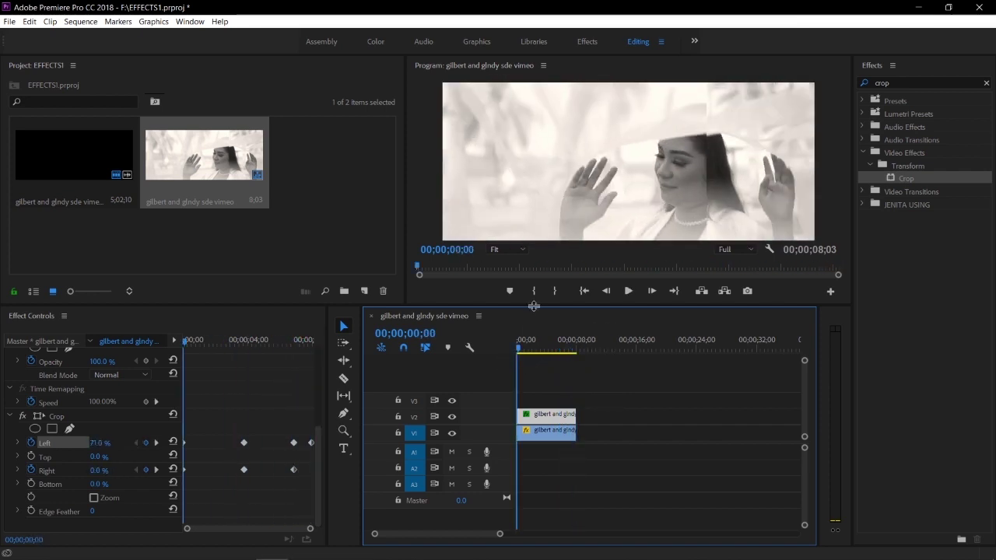
# Enlarge the Program monitor in height and width and replay the whole sequence from the start.
pyautogui.moveTo(533, 317); pyautogui.dragTo(532, 465)
pyautogui.moveTo(402, 362); pyautogui.dragTo(7, 351)
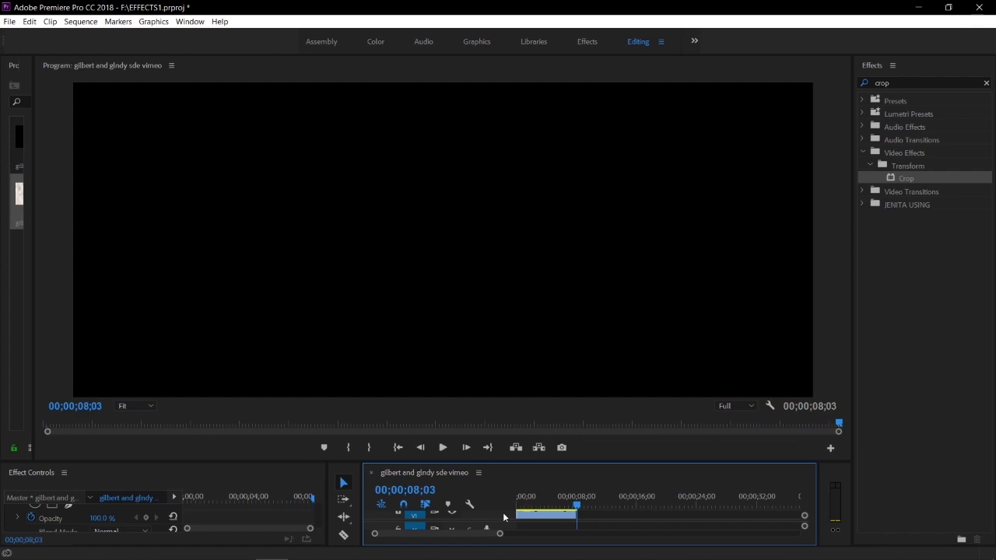
pyautogui.press('Home')
pyautogui.press('space')
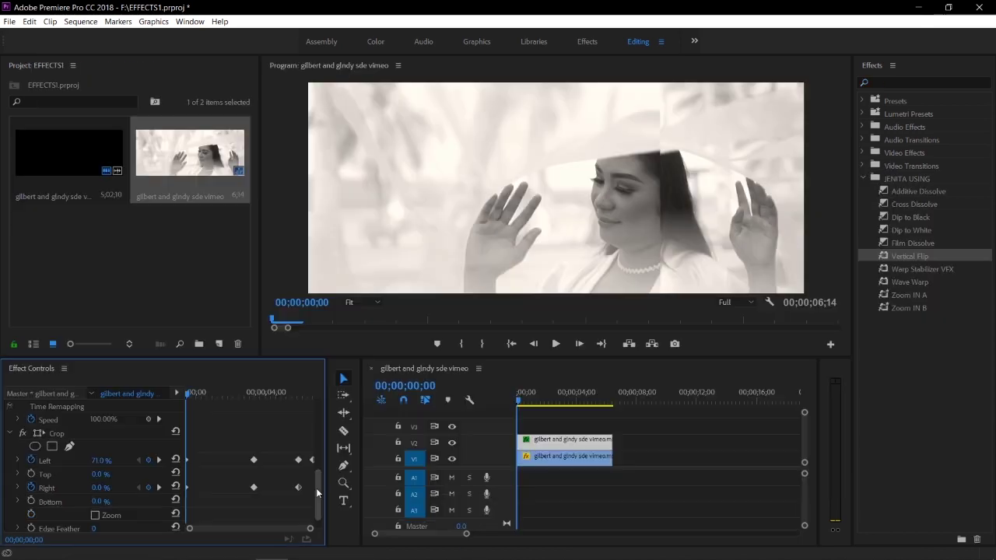
# Cut the keyframed Crop effect from the upper clip on track V2.
pyautogui.scroll(-1, 59, 420)
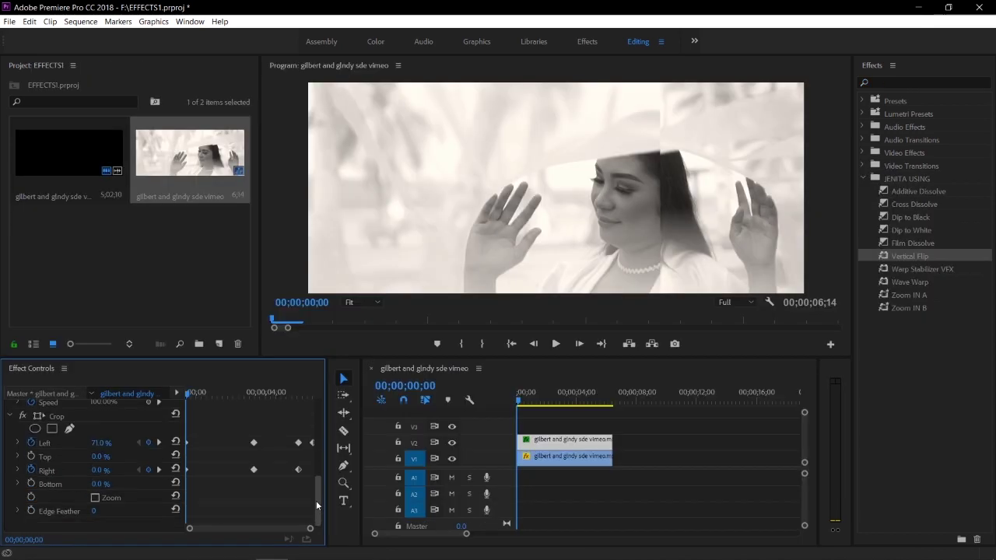
pyautogui.rightClick(59, 420)
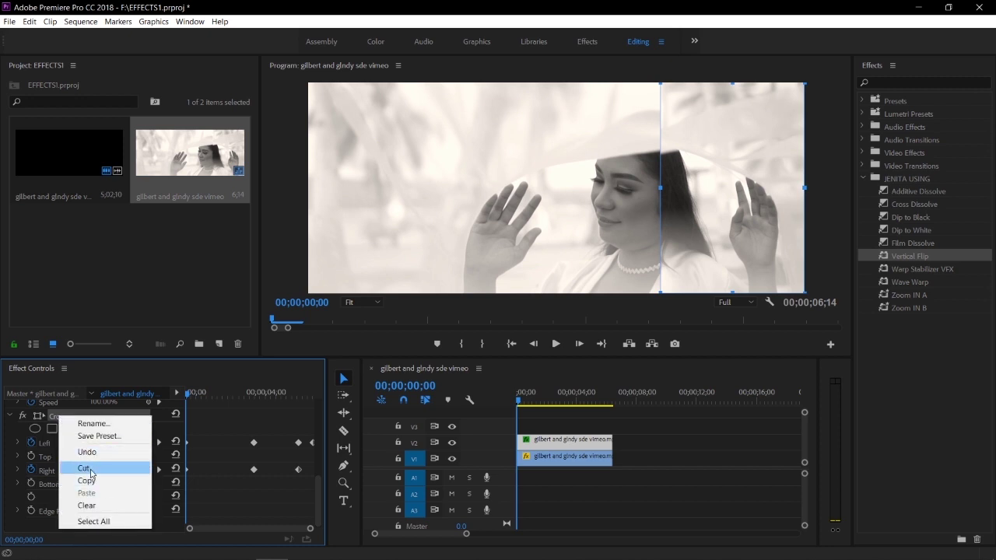
pyautogui.click(91, 470)
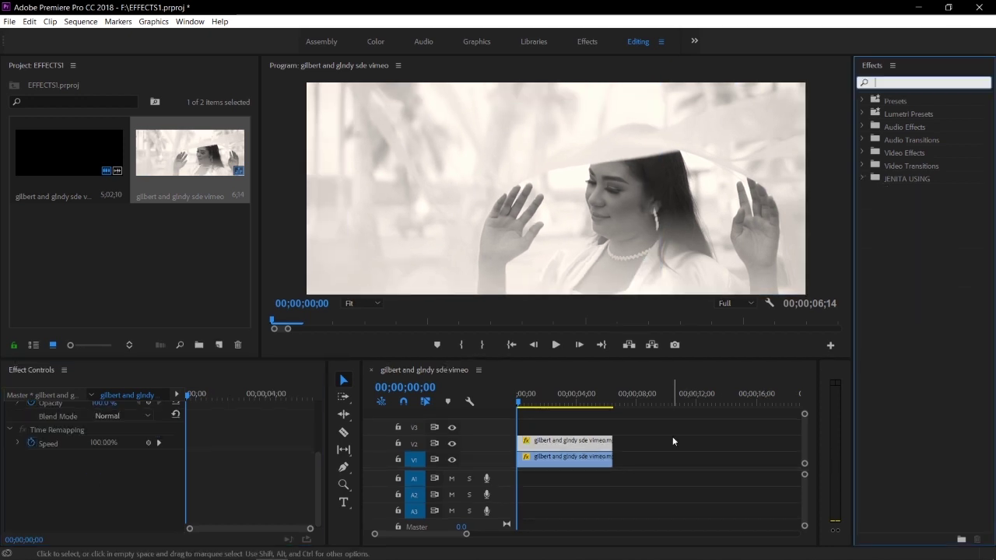
# Search the effects for "crop" and apply a fresh Crop effect to the upper clip on track V2.
pyautogui.click(579, 441)
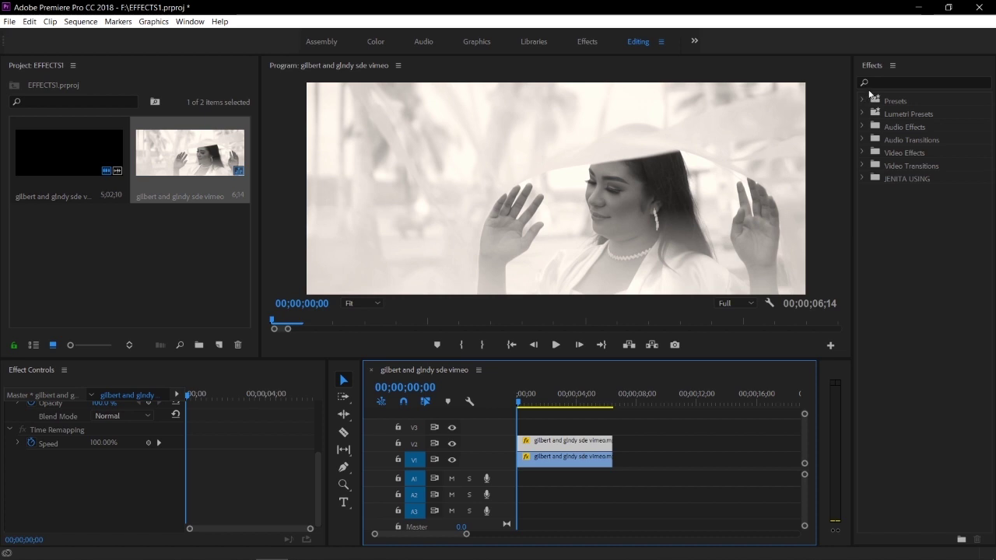
pyautogui.click(891, 82)
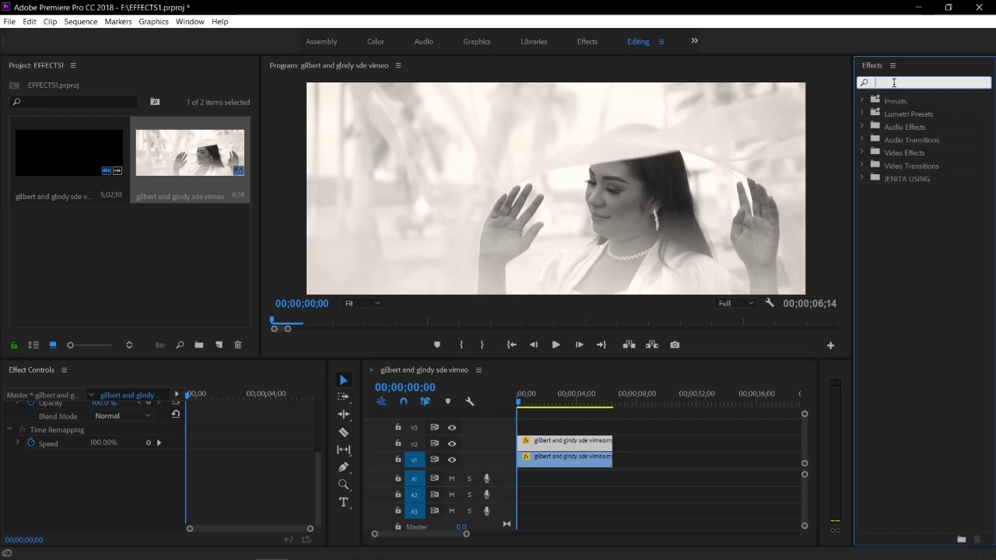
pyautogui.write('crop')
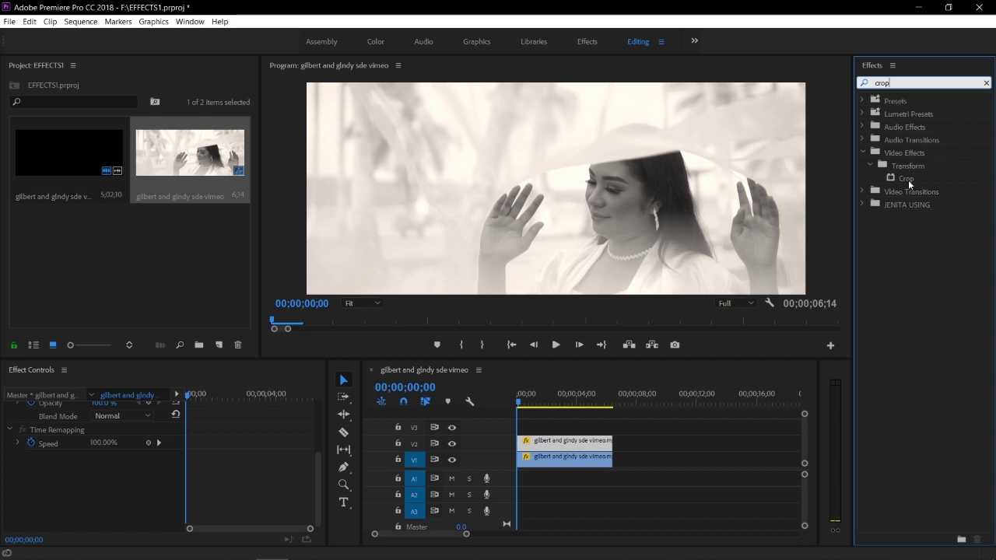
pyautogui.moveTo(908, 181); pyautogui.dragTo(892, 180)
pyautogui.moveTo(505, 367); pyautogui.dragTo(527, 442)
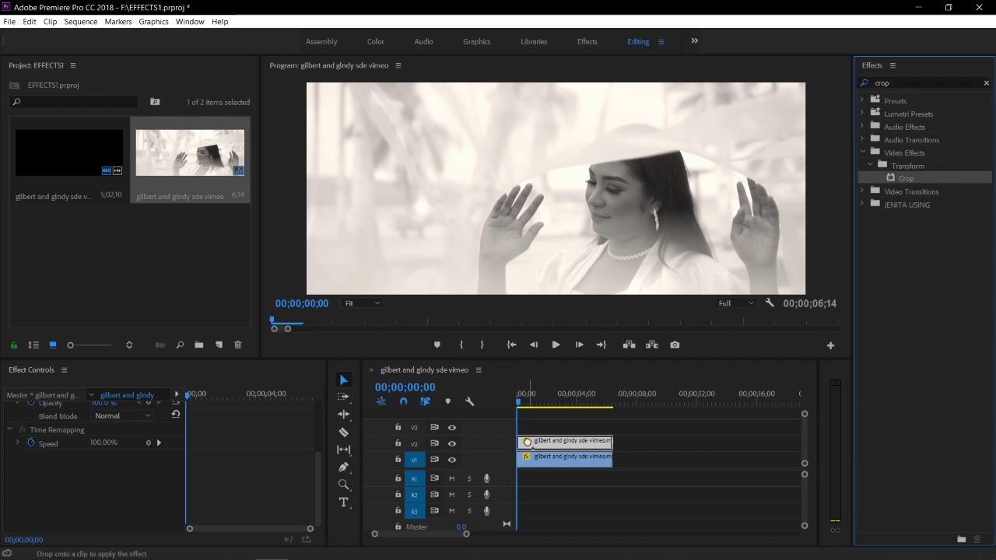
pyautogui.moveTo(528, 442); pyautogui.dragTo(529, 443)
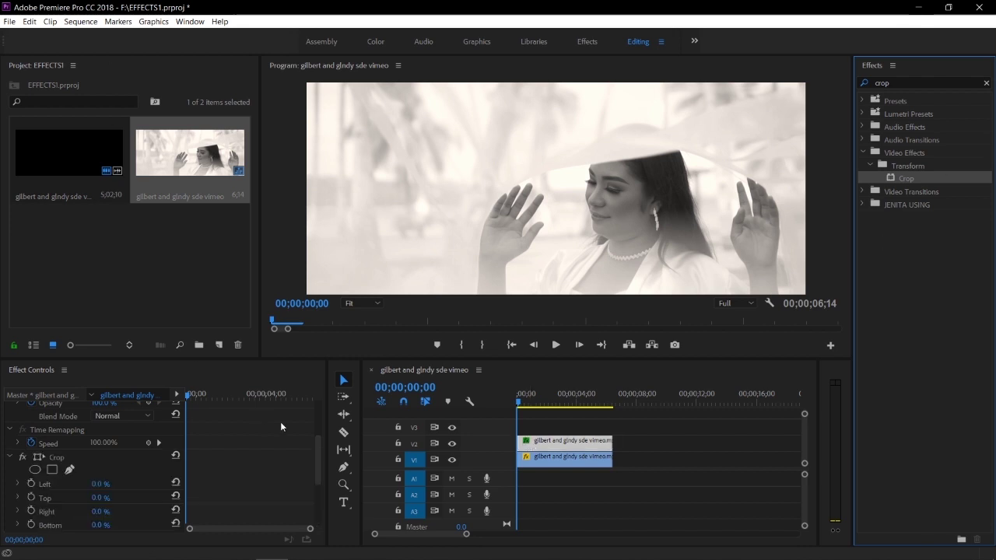
# Turn on keyframing for the Crop's Left and Right at the sequence start, keeping both at 0%.
pyautogui.moveTo(316, 452); pyautogui.dragTo(317, 501)
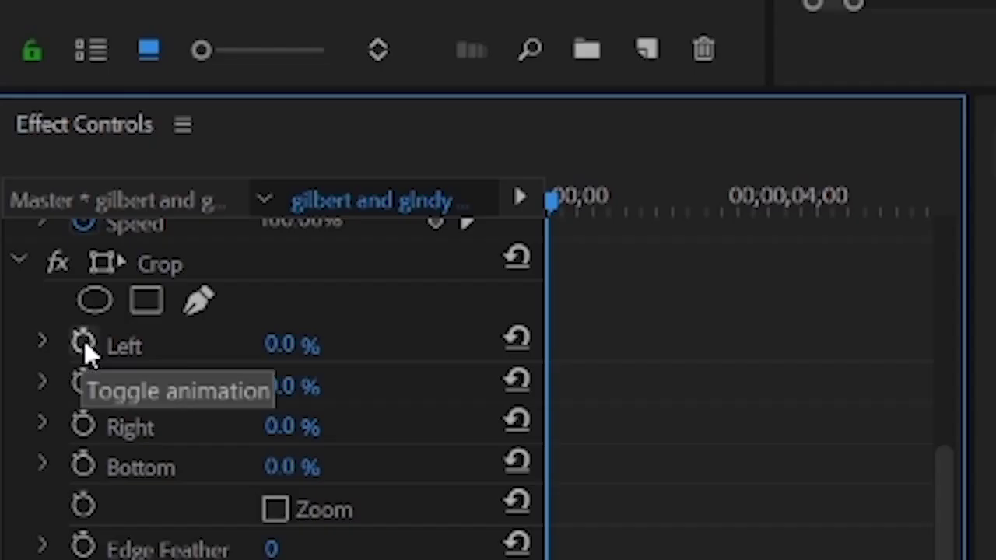
pyautogui.click(86, 346)
pyautogui.click(86, 346)
pyautogui.click(85, 347)
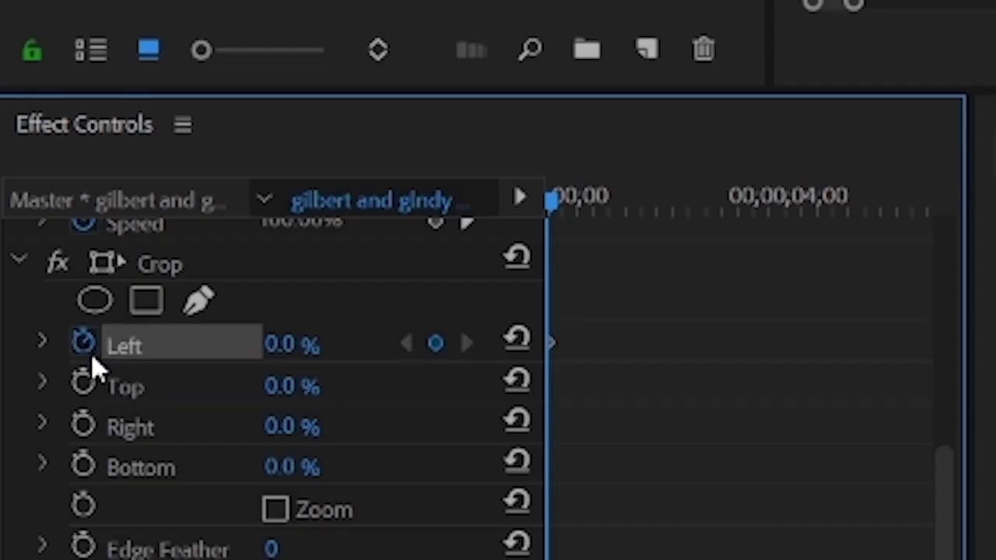
pyautogui.click(81, 427)
# At 00;00;02;22, set both the Left and Right Crop values of the upper clip to 50%.
pyautogui.press('space')
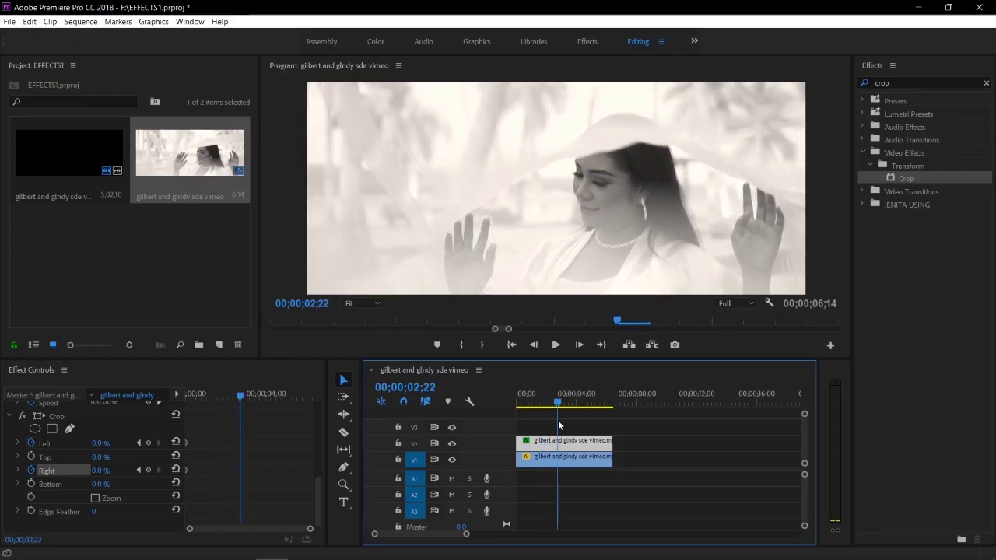
pyautogui.press('space')
pyautogui.click(292, 345)
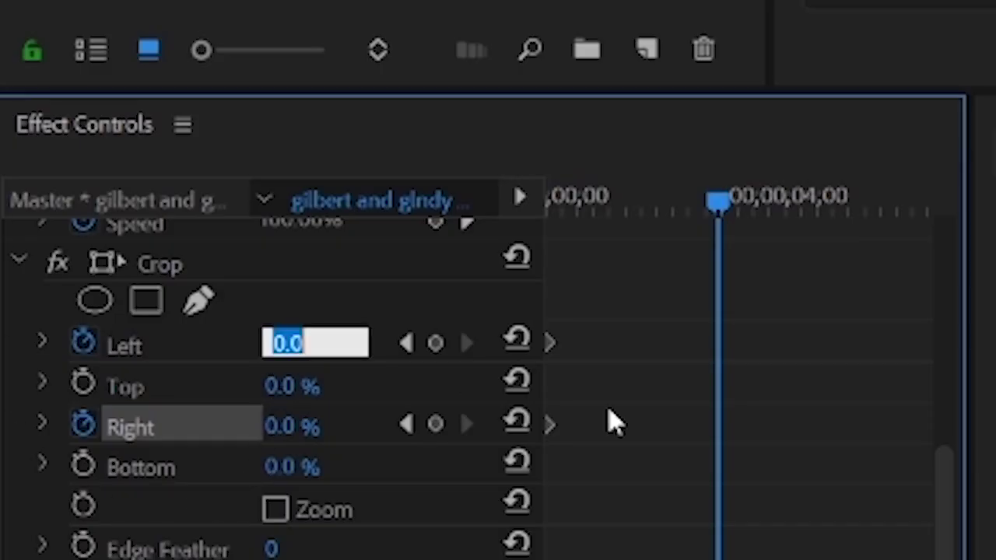
pyautogui.write('50')
pyautogui.press('Return')
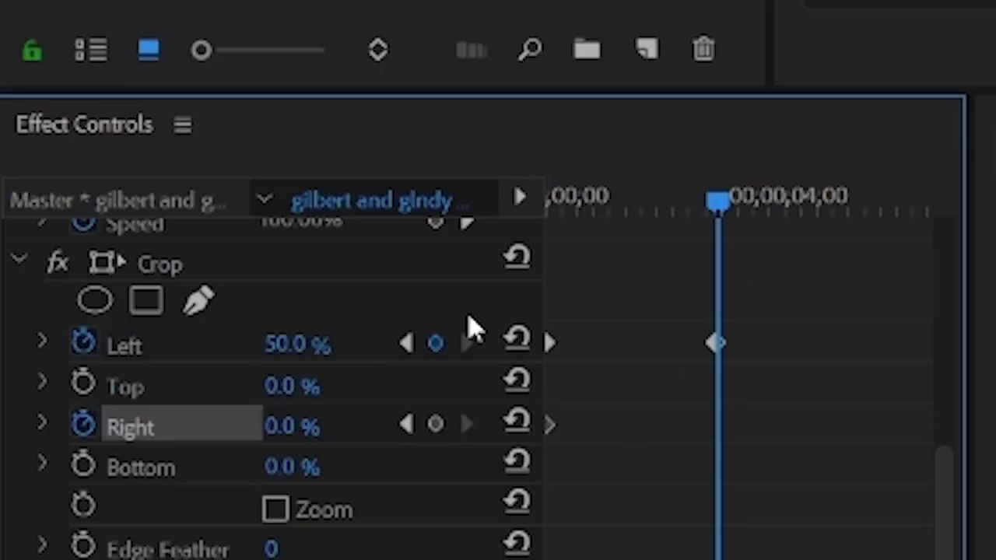
pyautogui.click(313, 417)
pyautogui.write('50')
pyautogui.press('Return')
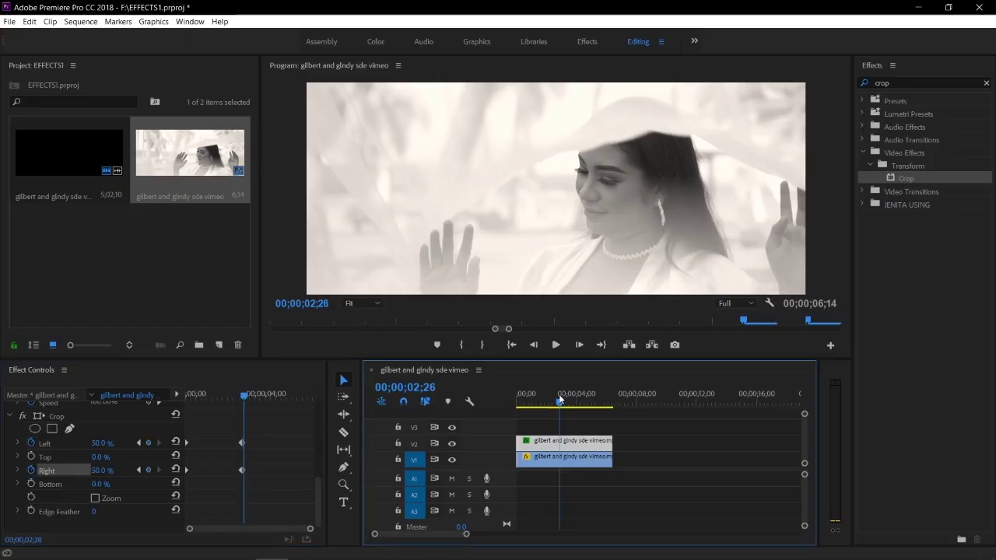
# Play the sequence from the beginning to review the crop closing in from both sides and reopening.
pyautogui.moveTo(560, 399); pyautogui.dragTo(517, 401)
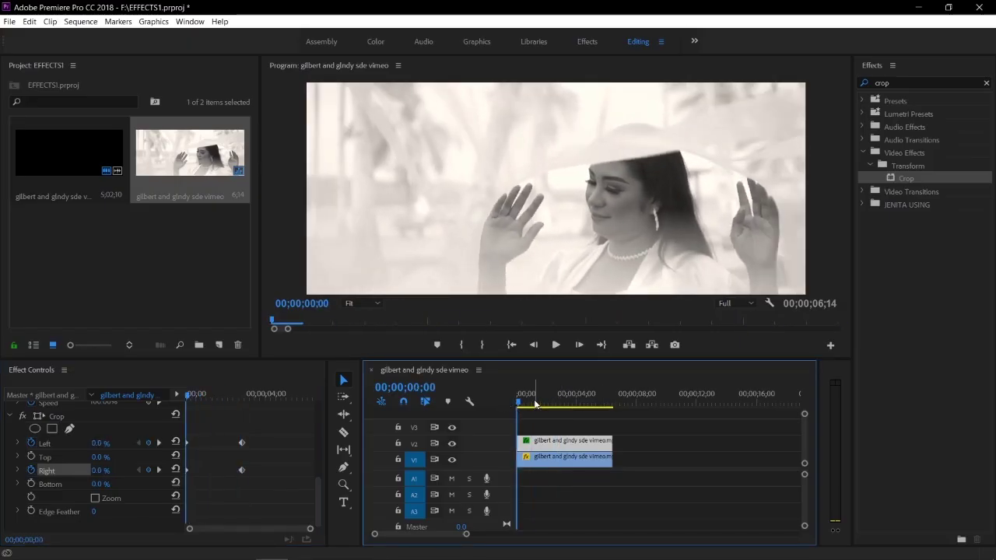
pyautogui.press('space')
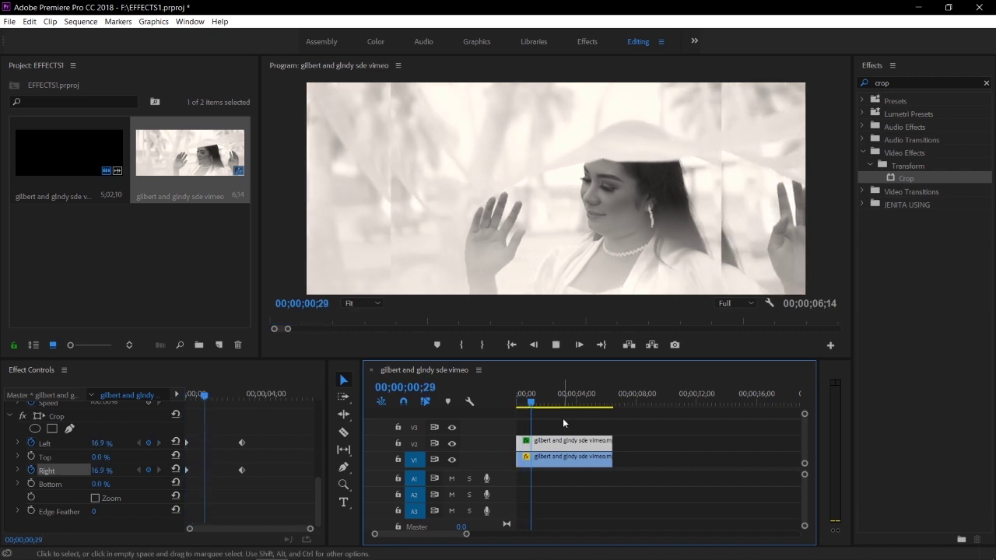
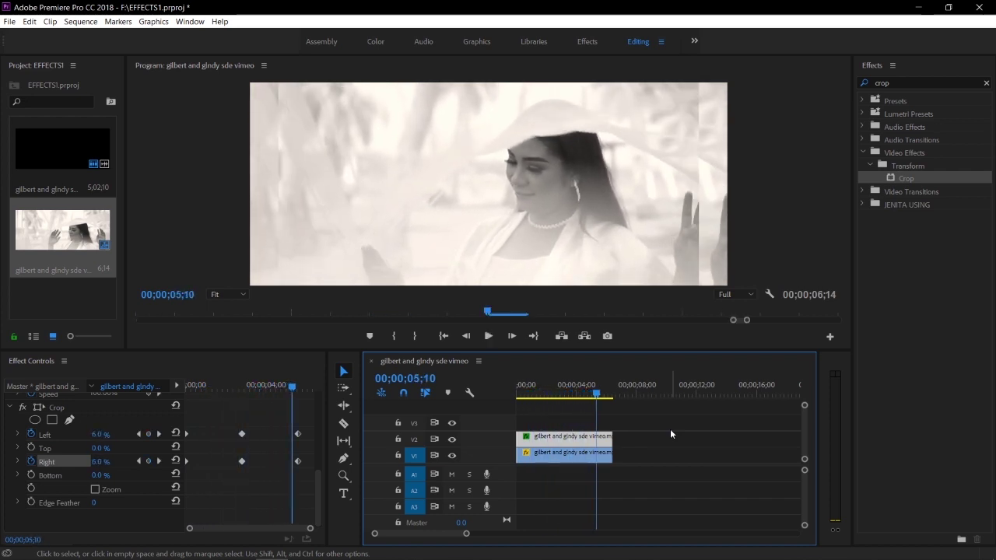
pyautogui.click(530, 391)
pyautogui.moveTo(535, 412)
pyautogui.mouseDown()
pyautogui.moveTo(565, 408)
pyautogui.moveTo(598, 428)
pyautogui.moveTo(537, 430)
pyautogui.mouseUp()
pyautogui.press('space')
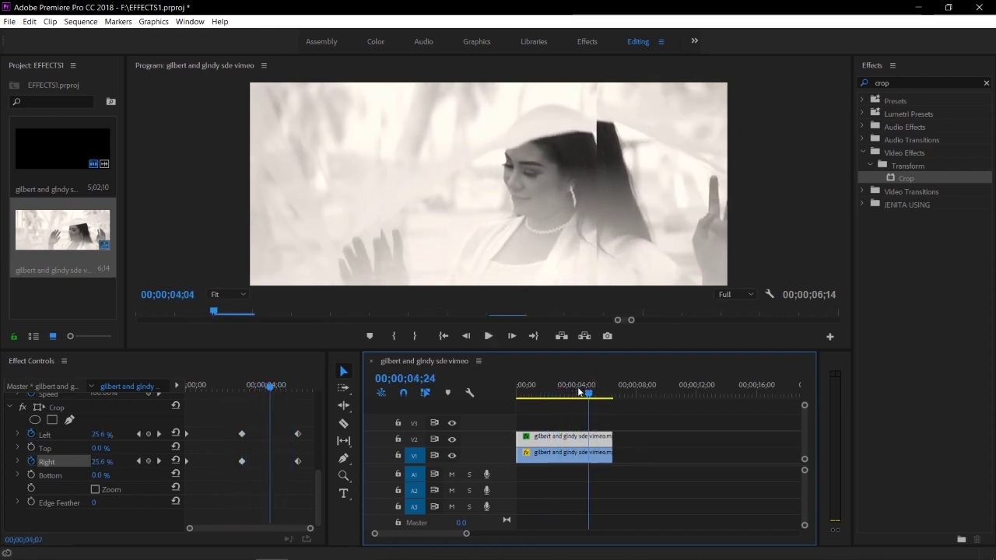
# Duplicate the Crop's 50% Left and Right keyframes slightly further along the clip to hold the crop closed.
pyautogui.press('Home')
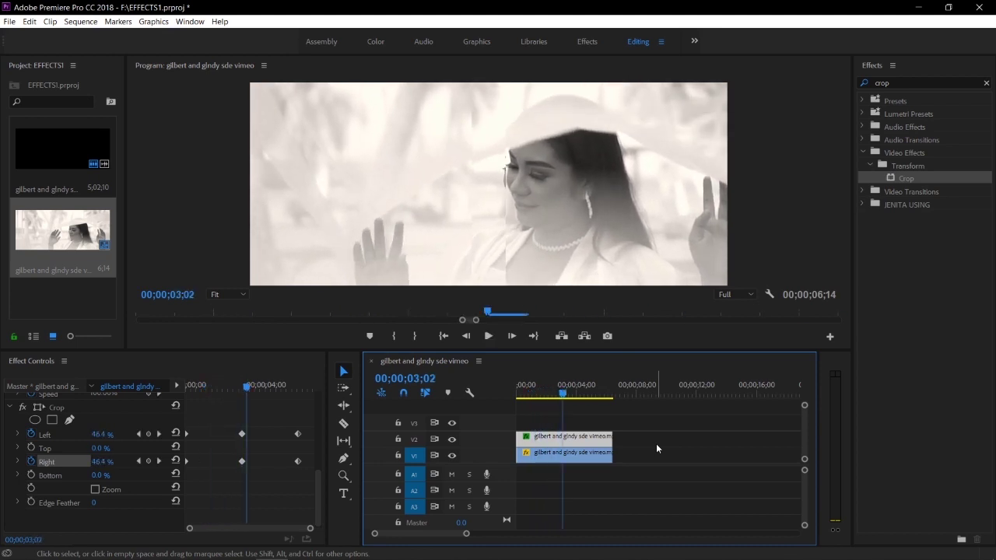
pyautogui.click(560, 396)
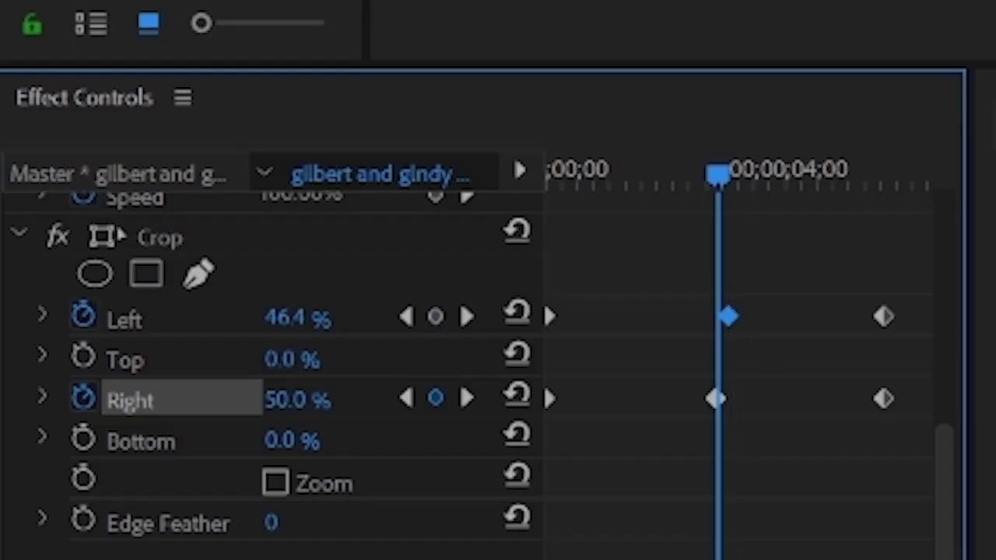
pyautogui.keyDown('alt'); pyautogui.moveTo(730, 326); pyautogui.dragTo(752, 329); pyautogui.keyUp('alt')
pyautogui.keyDown('alt'); pyautogui.moveTo(717, 400); pyautogui.dragTo(743, 404); pyautogui.keyUp('alt')
pyautogui.moveTo(562, 395); pyautogui.dragTo(561, 461)
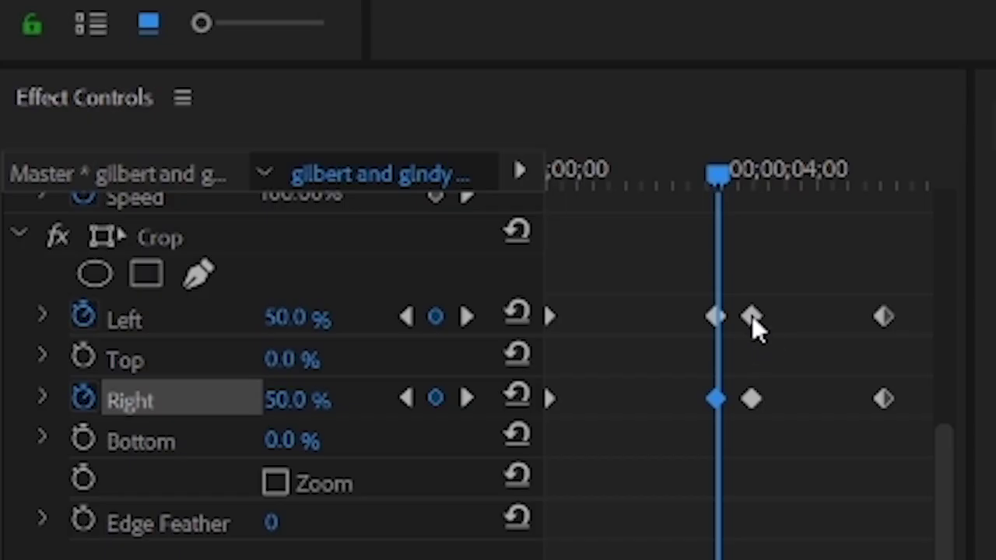
# Scrub through the held crop section and delete the duplicated Left and Right keyframes.
pyautogui.moveTo(738, 187); pyautogui.dragTo(572, 238)
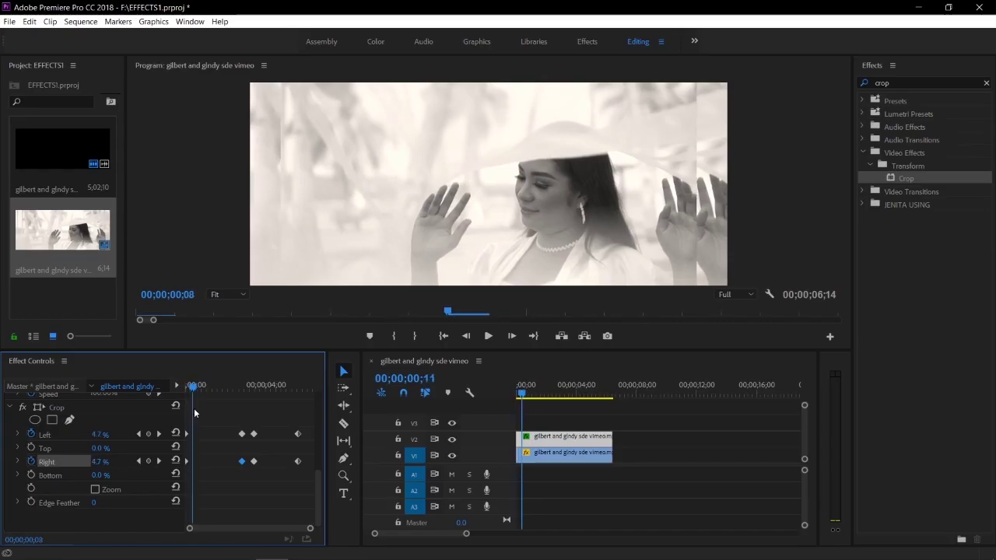
pyautogui.moveTo(194, 408); pyautogui.dragTo(243, 437)
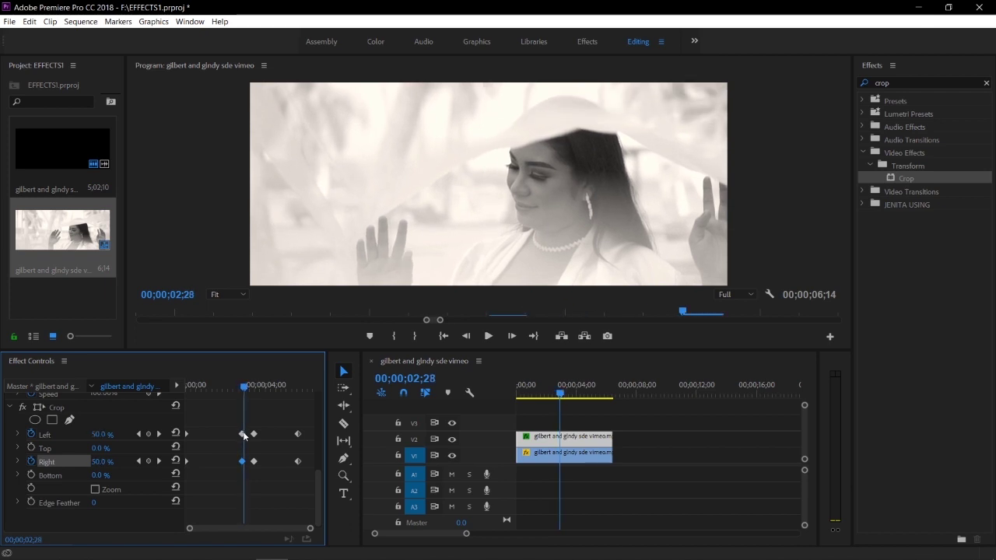
pyautogui.moveTo(243, 436); pyautogui.dragTo(255, 438)
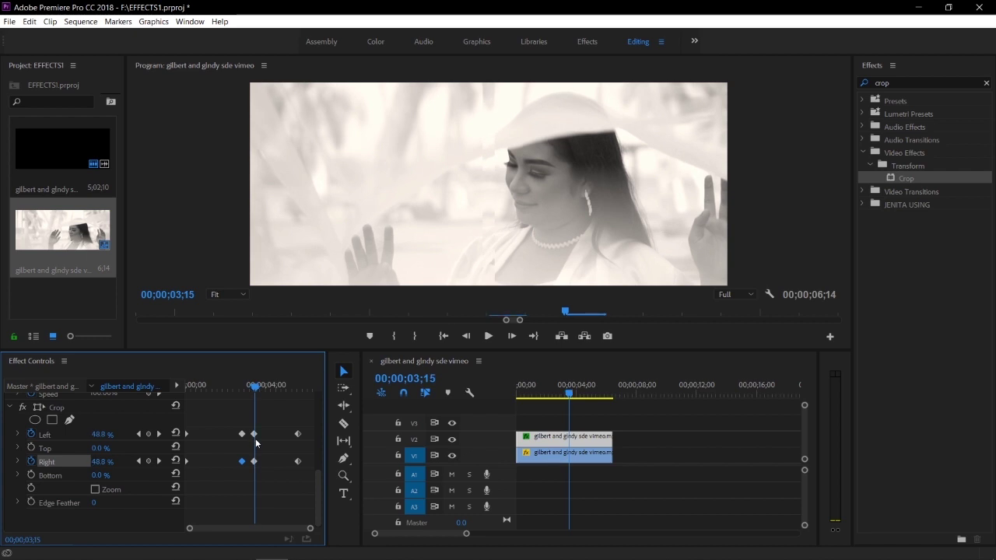
pyautogui.moveTo(255, 438); pyautogui.dragTo(253, 465)
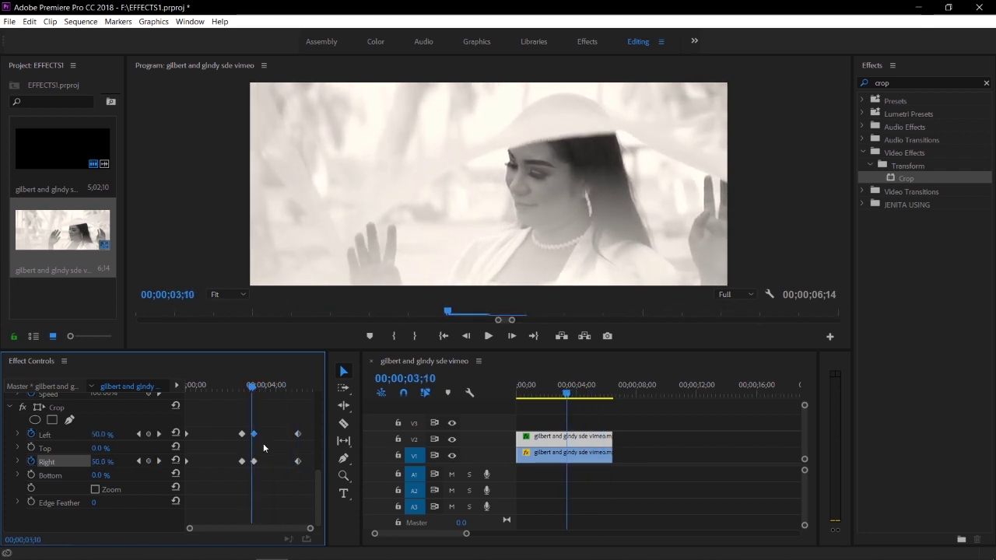
pyautogui.press('Delete')
pyautogui.press('Delete')
# Scrub around the Crop's middle keyframes, play the sequence, and return to its start.
pyautogui.moveTo(251, 387); pyautogui.dragTo(239, 413)
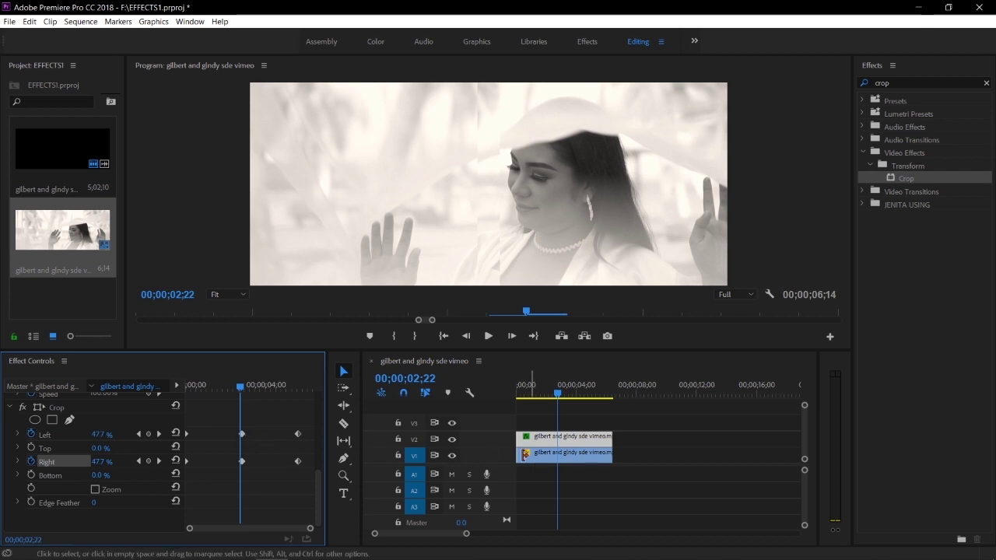
pyautogui.moveTo(249, 386); pyautogui.dragTo(238, 393)
pyautogui.press('space')
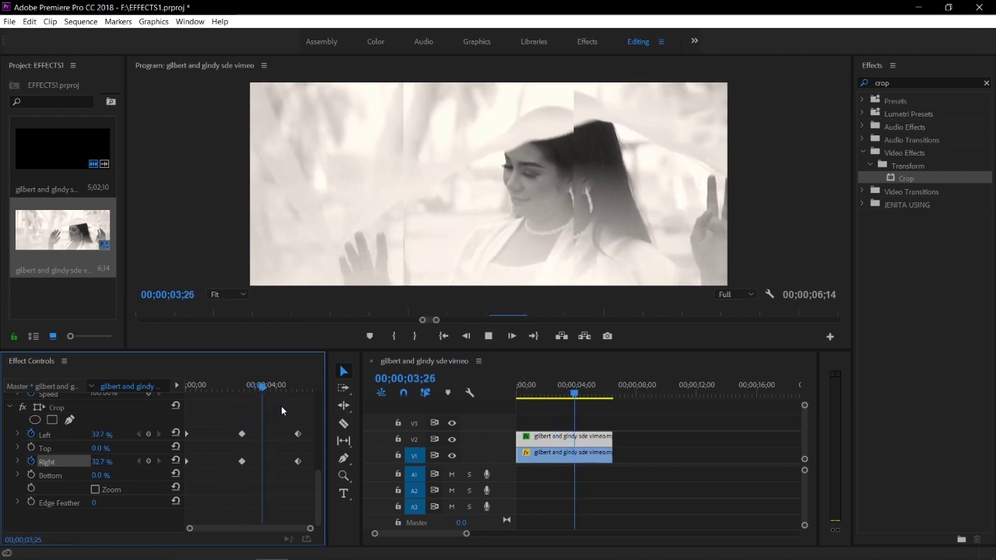
pyautogui.press('space')
pyautogui.press('Home')
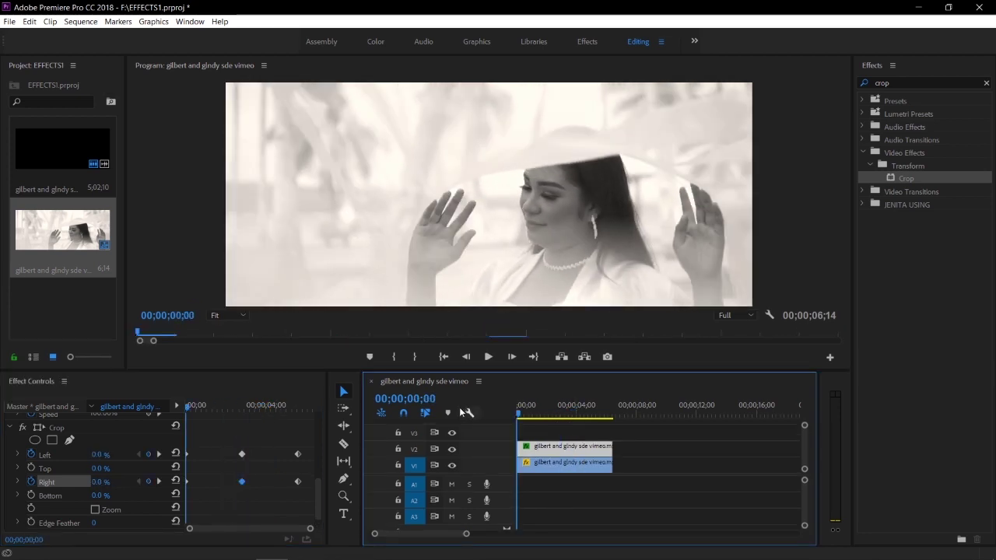
# Enlarge the program monitor and replay the sequence from the start to review the finished crop effect.
pyautogui.moveTo(475, 370); pyautogui.dragTo(475, 494)
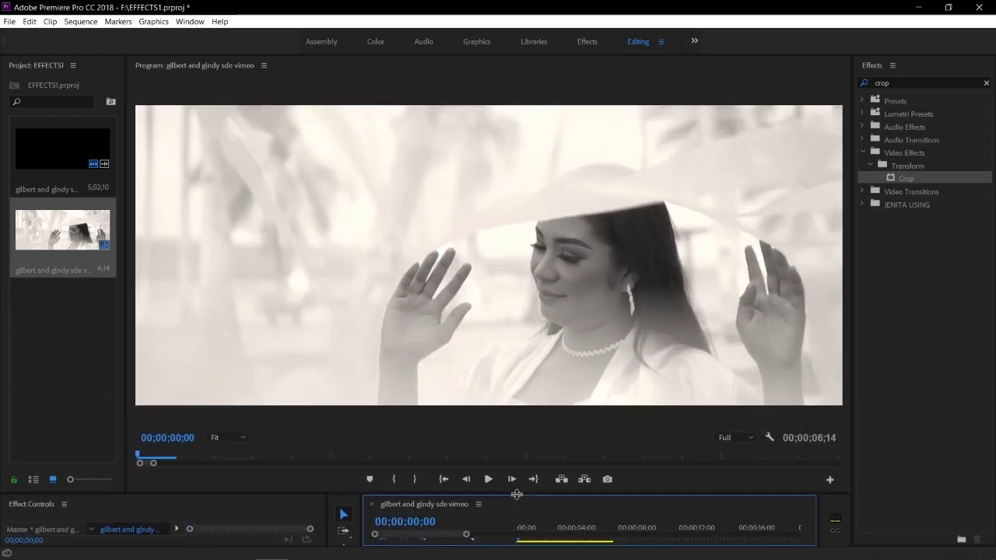
pyautogui.press('space')
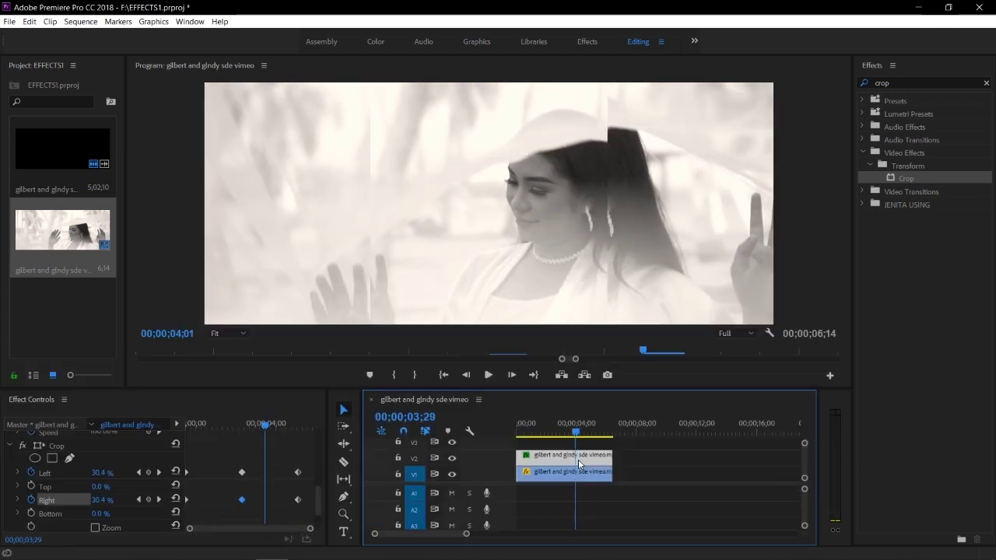
pyautogui.press('space')
pyautogui.press('Home')
pyautogui.press('space')
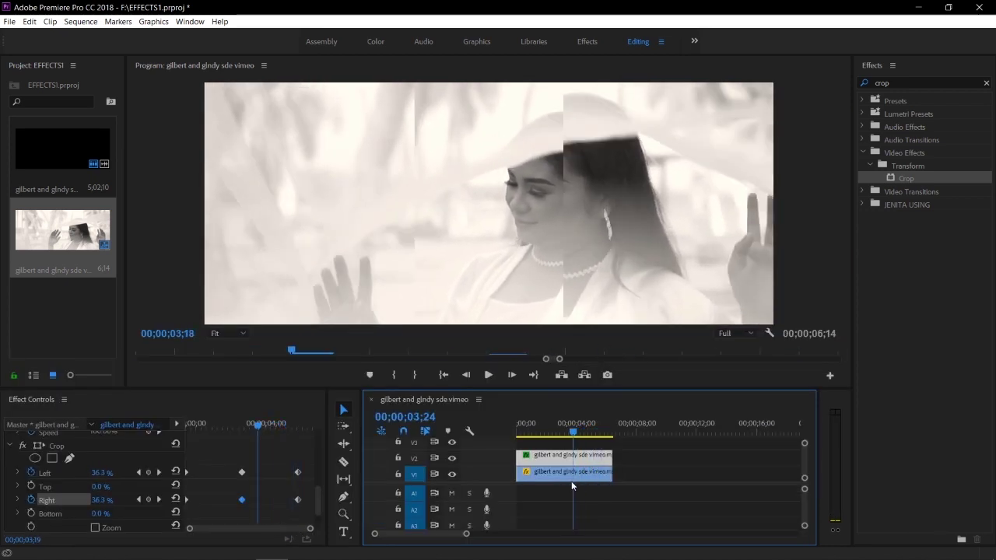
pyautogui.press('space')
pyautogui.press('Home')
pyautogui.press('space')
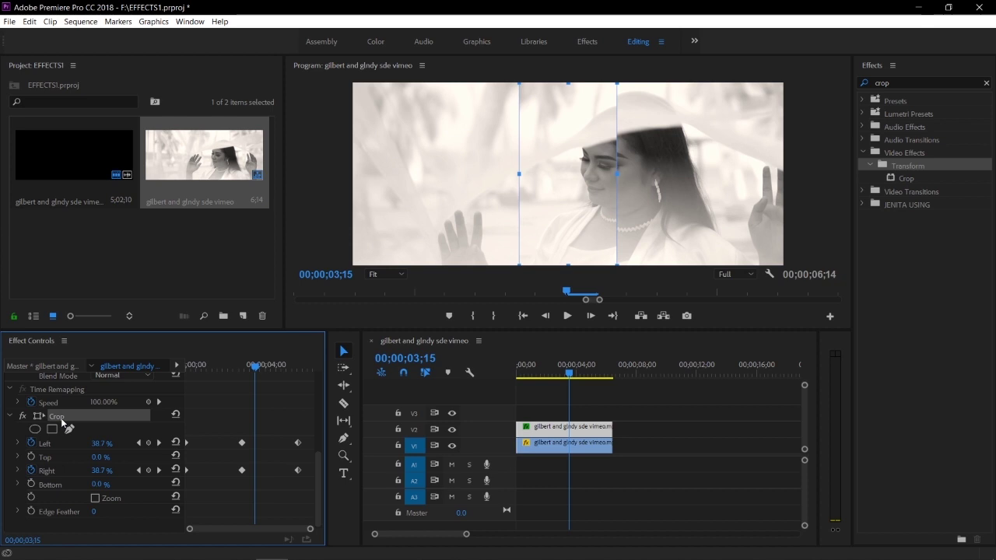
# Cut the Crop effect from the upper clip on V2, clear the effects search, and apply Vertical Flip instead.
pyautogui.rightClick(67, 424)
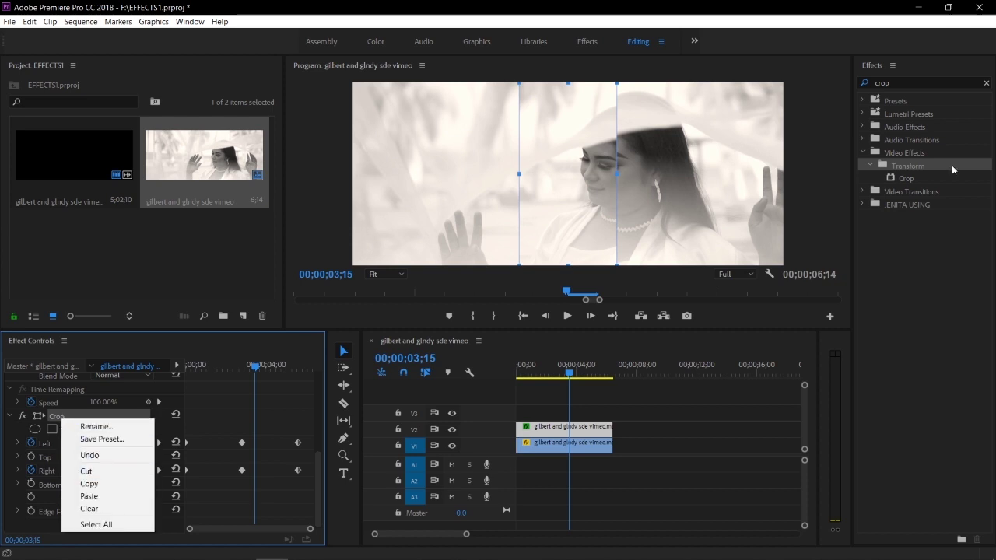
pyautogui.click(95, 472)
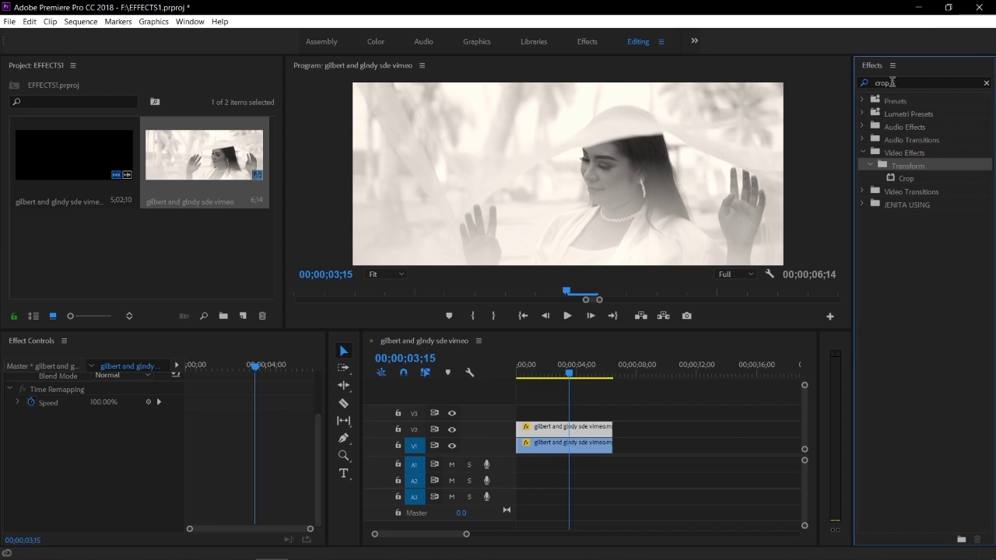
pyautogui.doubleClick(886, 83)
pyautogui.press('BackSpace')
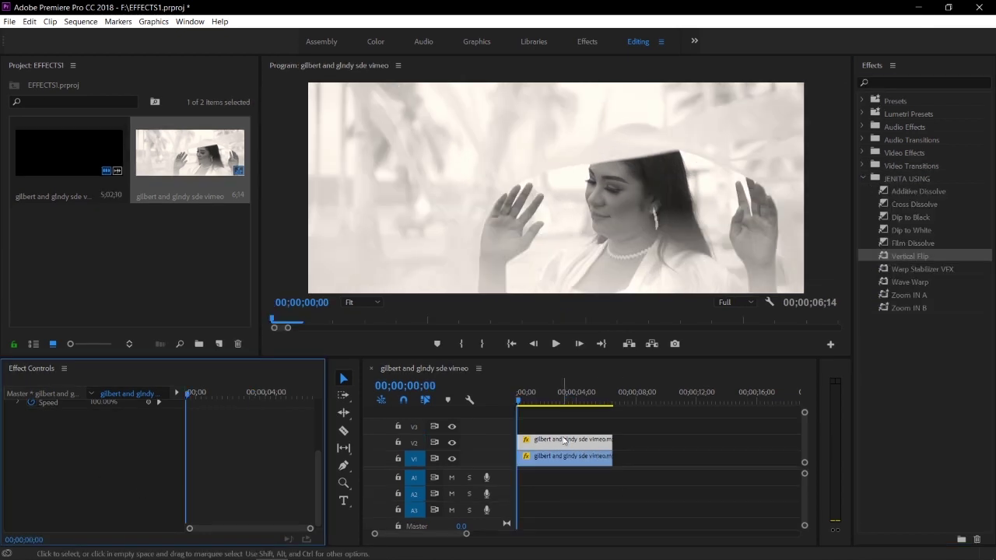
pyautogui.scroll(3, 319, 467)
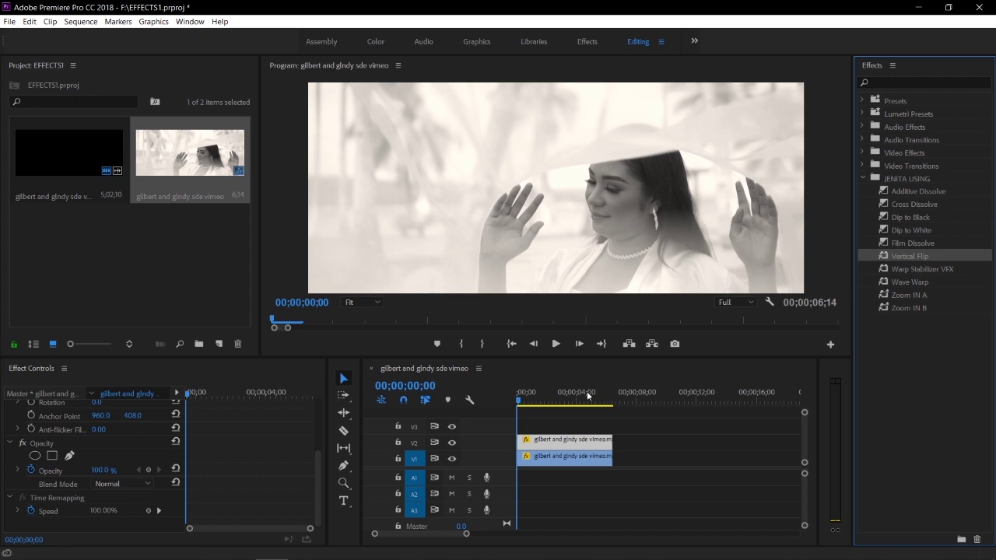
pyautogui.moveTo(563, 438); pyautogui.dragTo(565, 440)
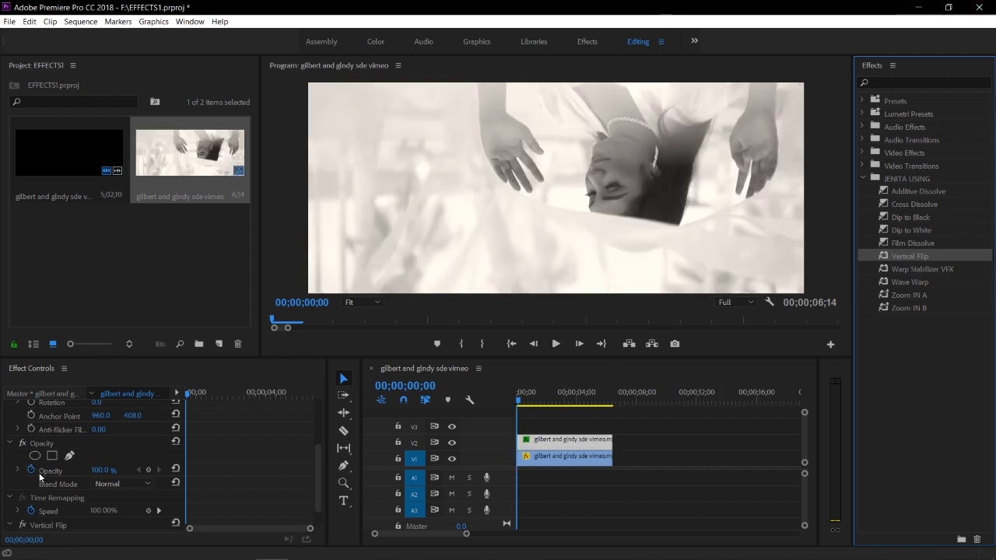
# Set the upper clip's Rotation to 180° in its Motion settings.
pyautogui.scroll(5, 318, 464)
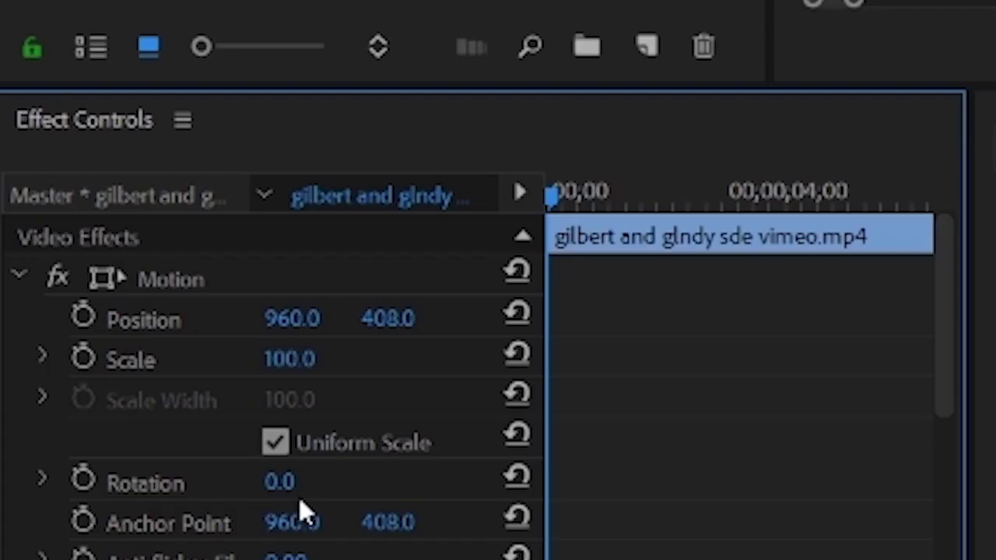
pyautogui.click(282, 482)
pyautogui.write('1')
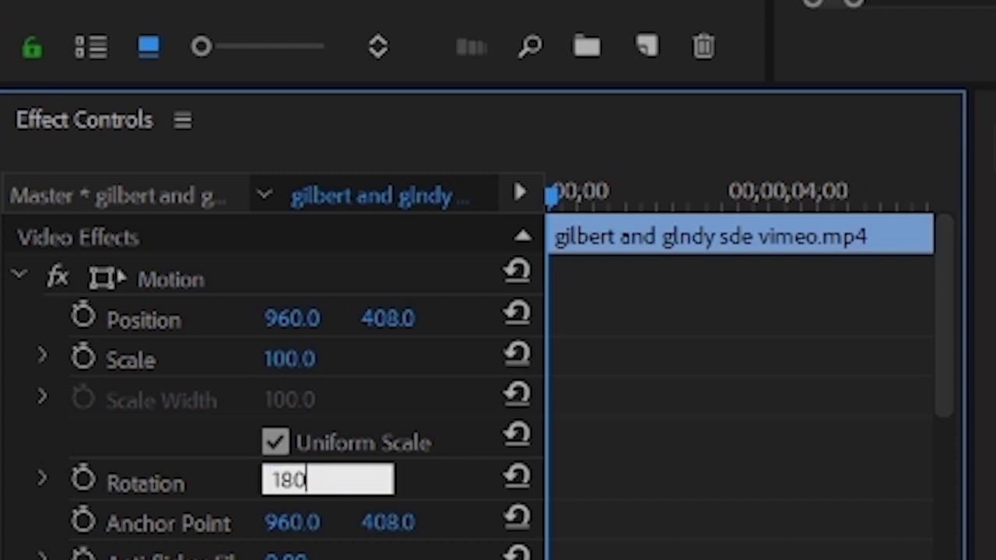
pyautogui.write('80')
pyautogui.press('Return')
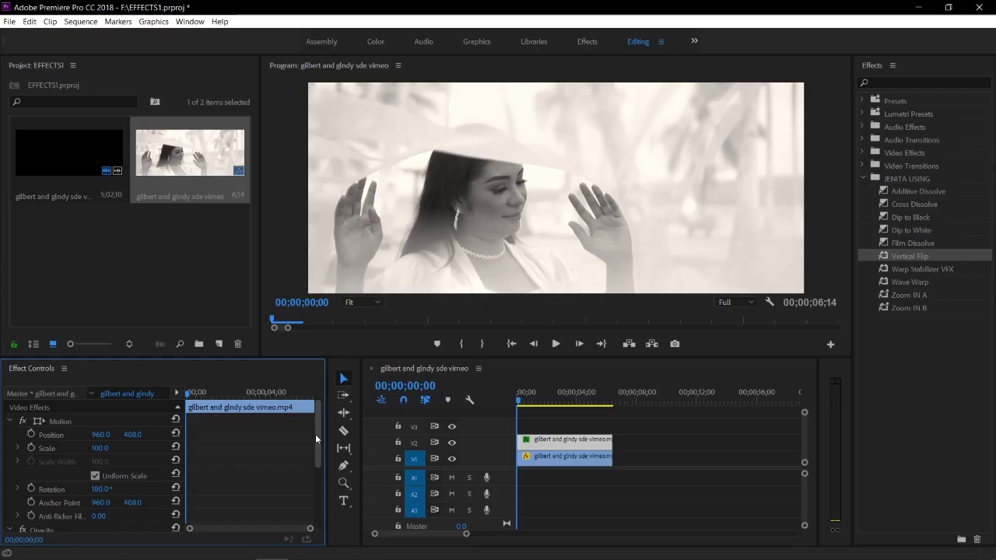
# Search the effects for "lin", apply Linear Wipe to the upper clip on V2, and render the sequence.
pyautogui.moveTo(934, 319); pyautogui.dragTo(941, 515)
pyautogui.scroll(3, 317, 500)
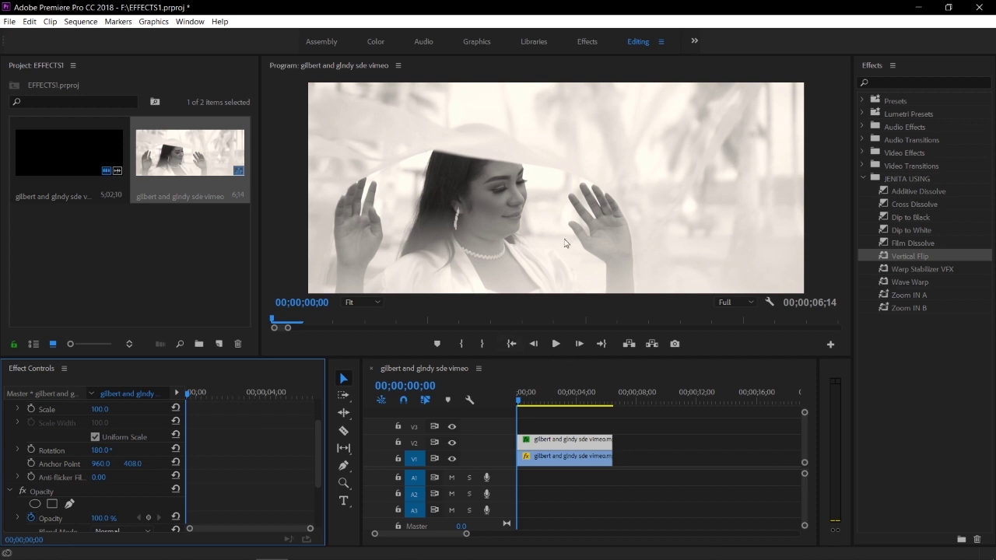
pyautogui.click(895, 82)
pyautogui.write('lin')
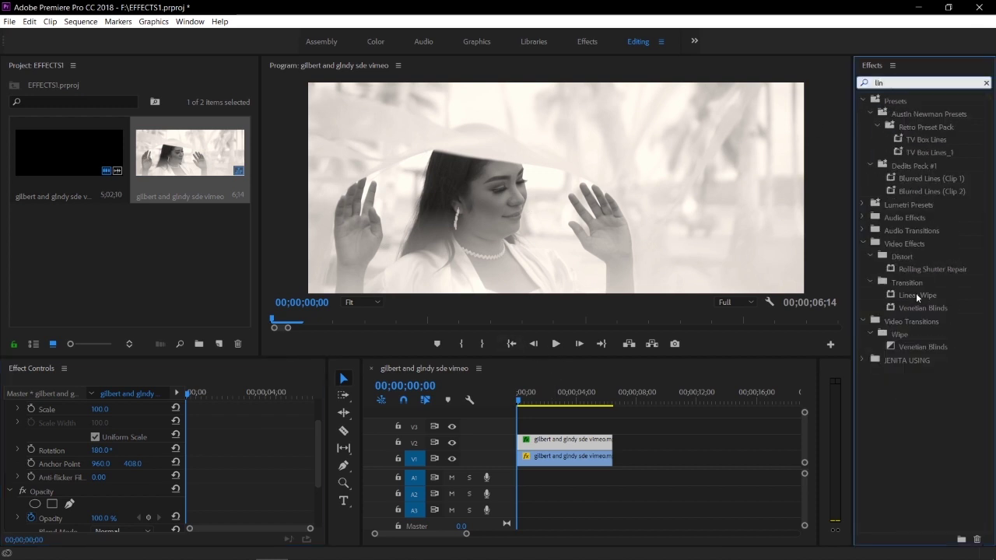
pyautogui.moveTo(918, 297); pyautogui.dragTo(587, 445)
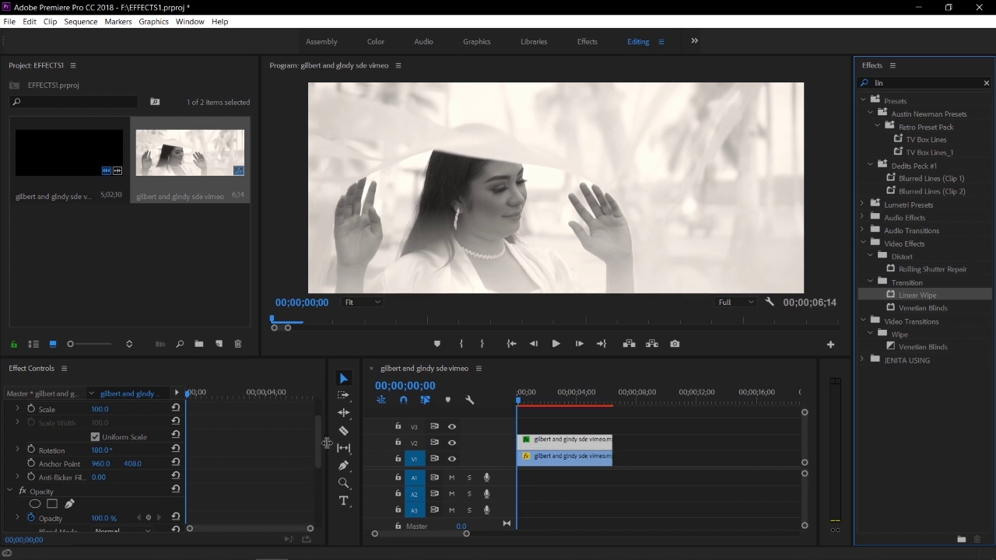
pyautogui.moveTo(316, 434); pyautogui.dragTo(320, 462)
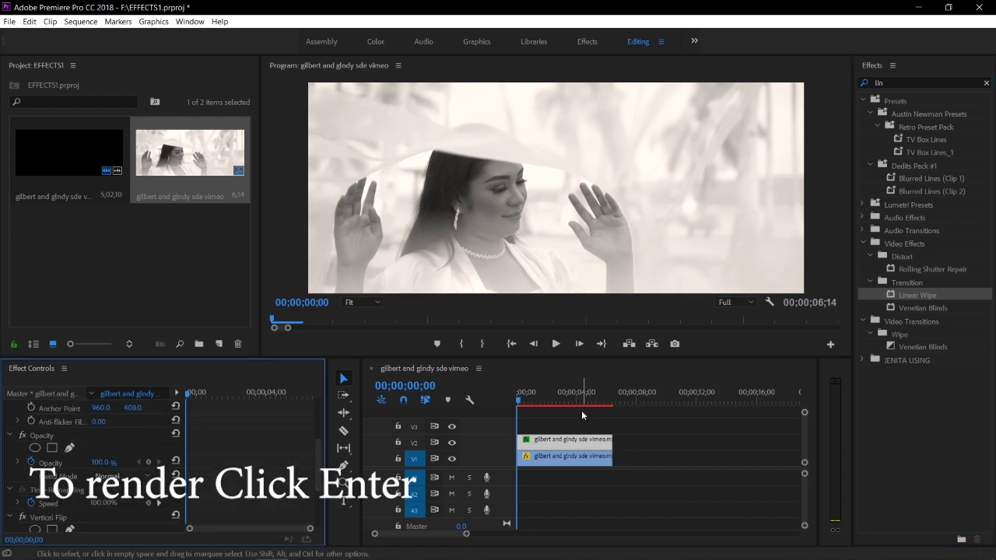
pyautogui.press('Return')
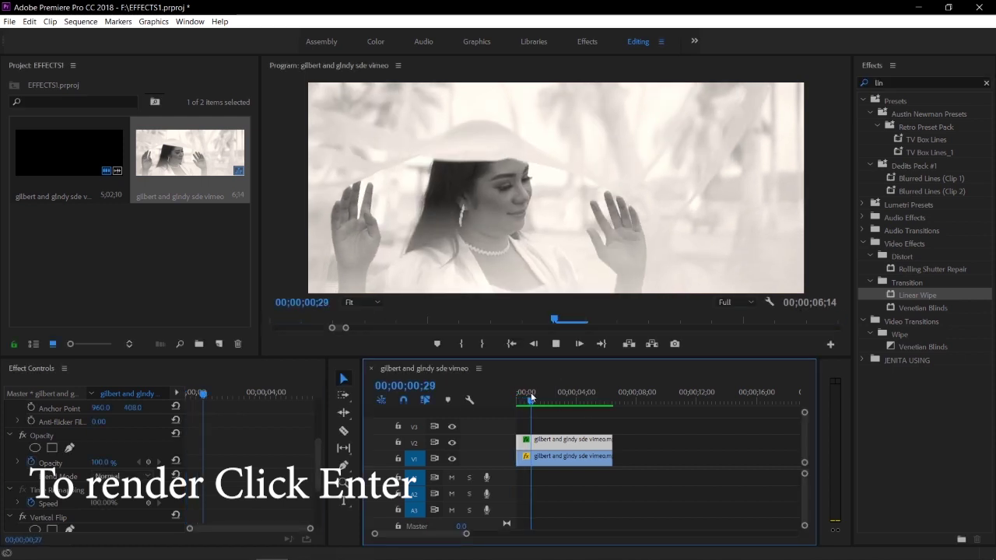
# Set the Linear Wipe's Transition Completion to 50%, Wipe Angle to 71°, and Feather to 149.
pyautogui.moveTo(318, 453); pyautogui.dragTo(316, 505)
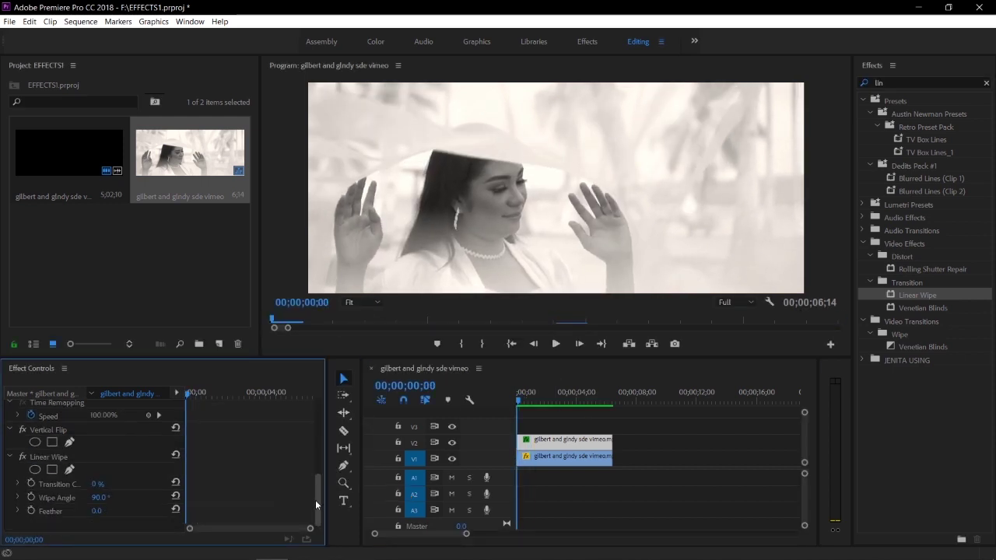
pyautogui.moveTo(96, 485); pyautogui.dragTo(101, 484)
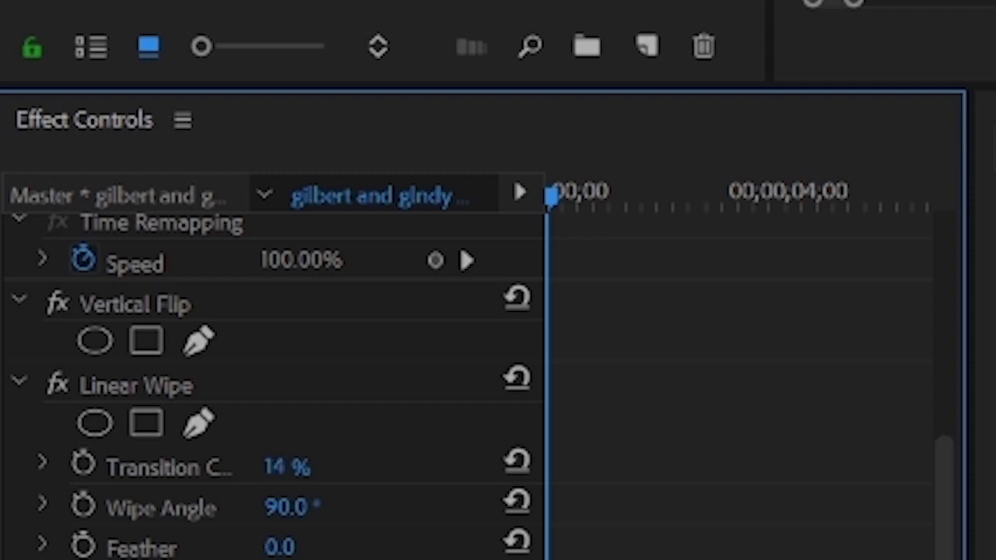
pyautogui.moveTo(288, 466); pyautogui.dragTo(315, 464)
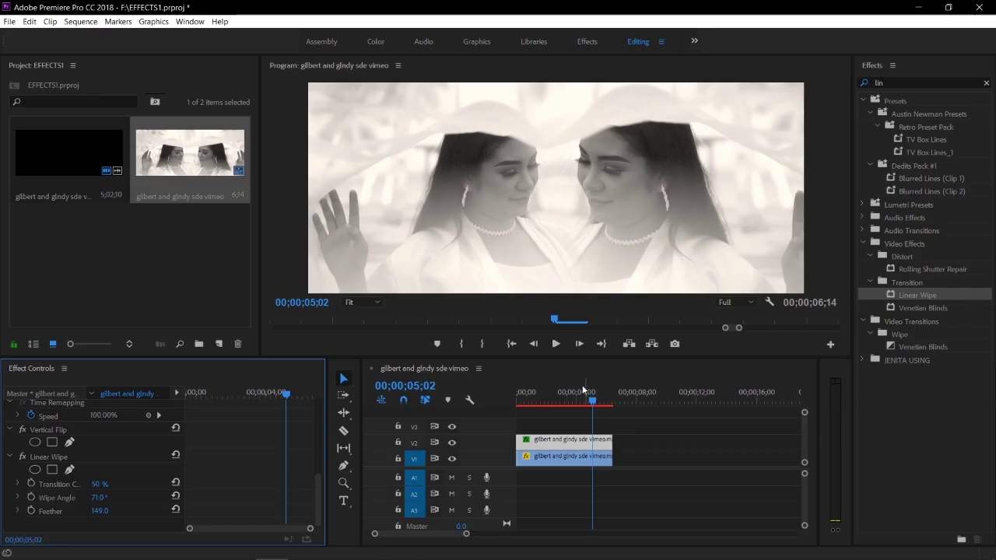
# Render the sequence from its start and play back the mirrored effect.
pyautogui.moveTo(588, 397); pyautogui.dragTo(495, 394)
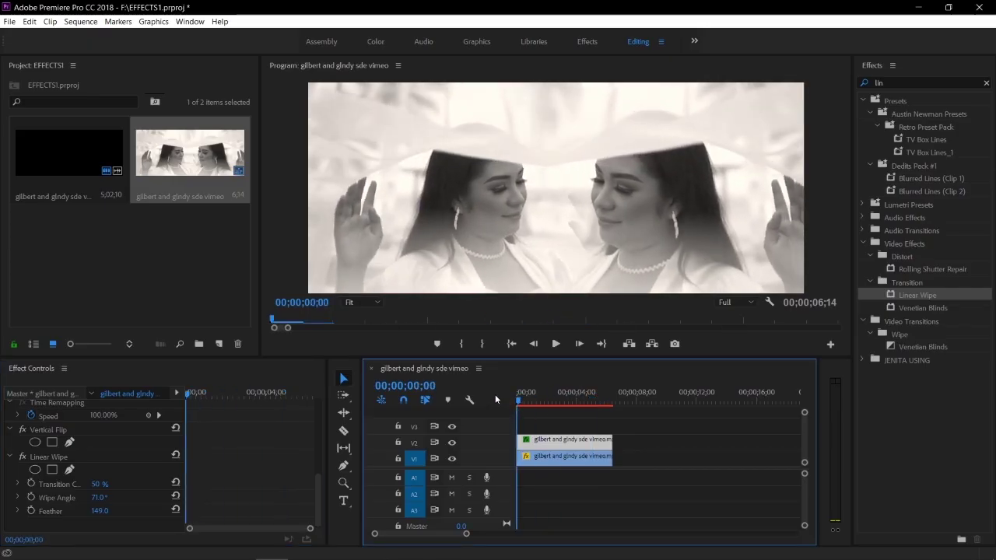
pyautogui.press('Return')
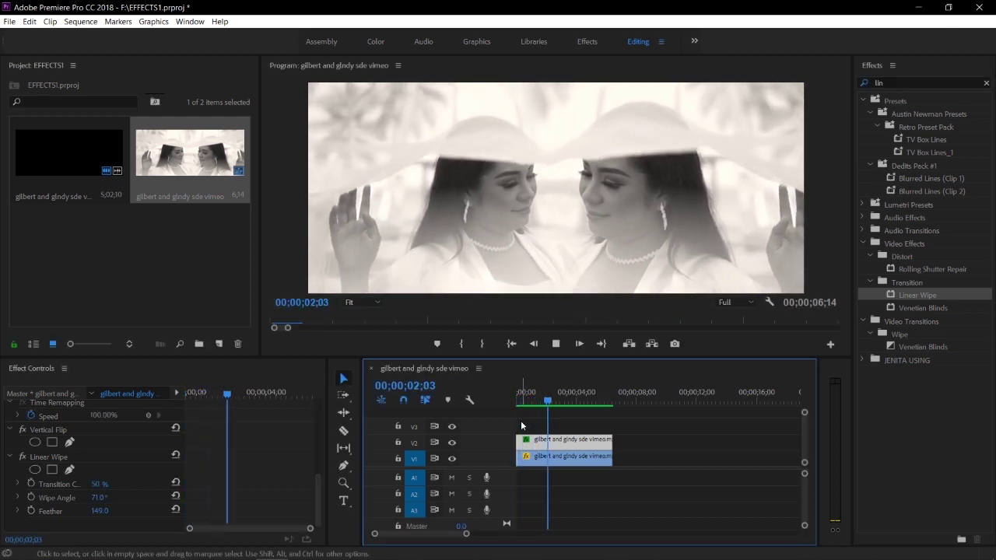
pyautogui.press('space')
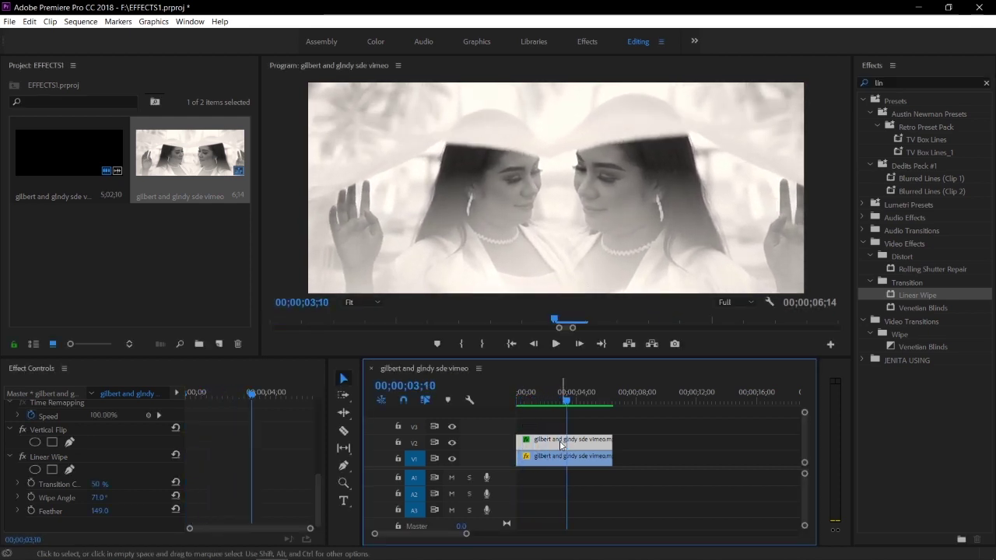
# Return to the sequence start, enlarge the program monitor, and replay the mirrored clip.
pyautogui.moveTo(575, 401); pyautogui.dragTo(487, 398)
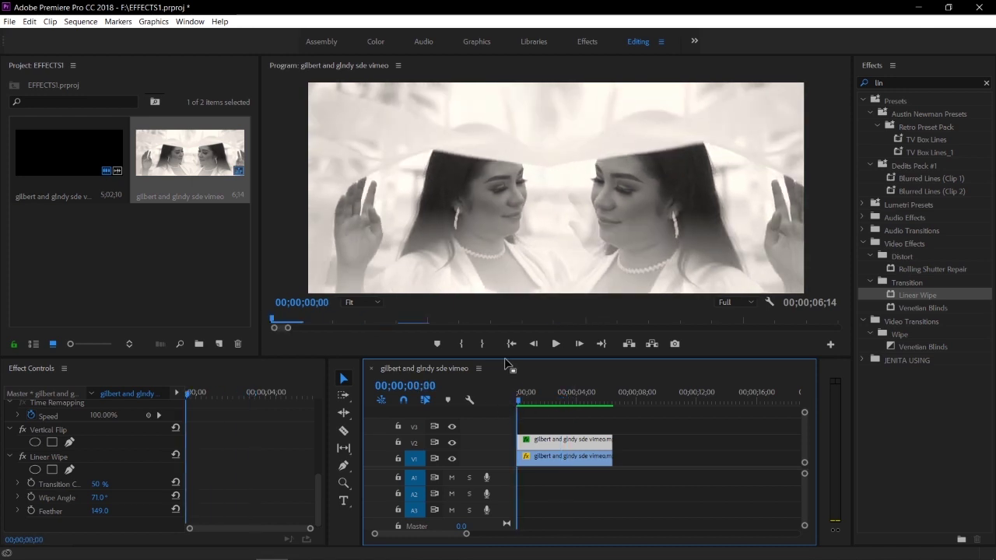
pyautogui.moveTo(507, 357); pyautogui.dragTo(507, 457)
pyautogui.press('space')
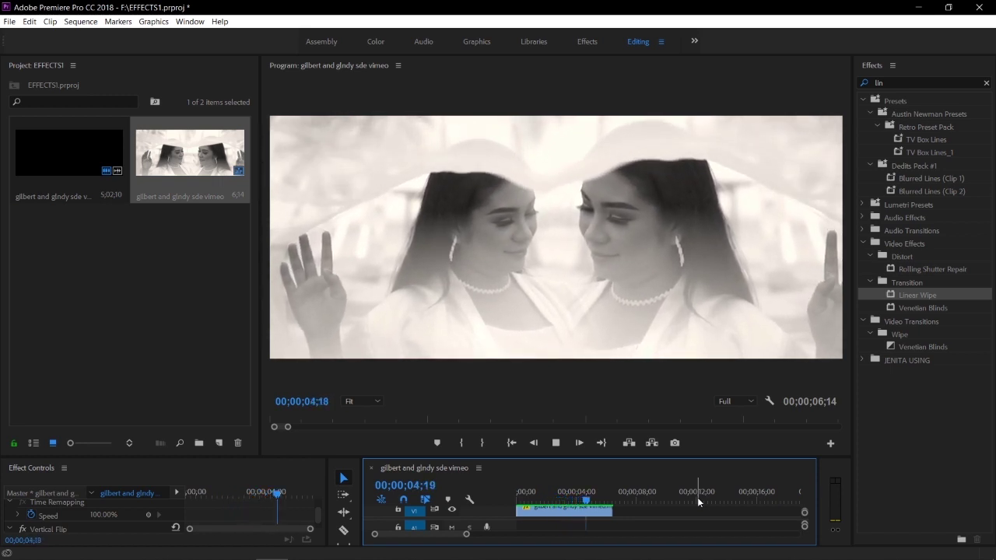
# Replay the mirrored clip from the start, shrink the program monitor back, and return to the sequence start.
pyautogui.press('space')
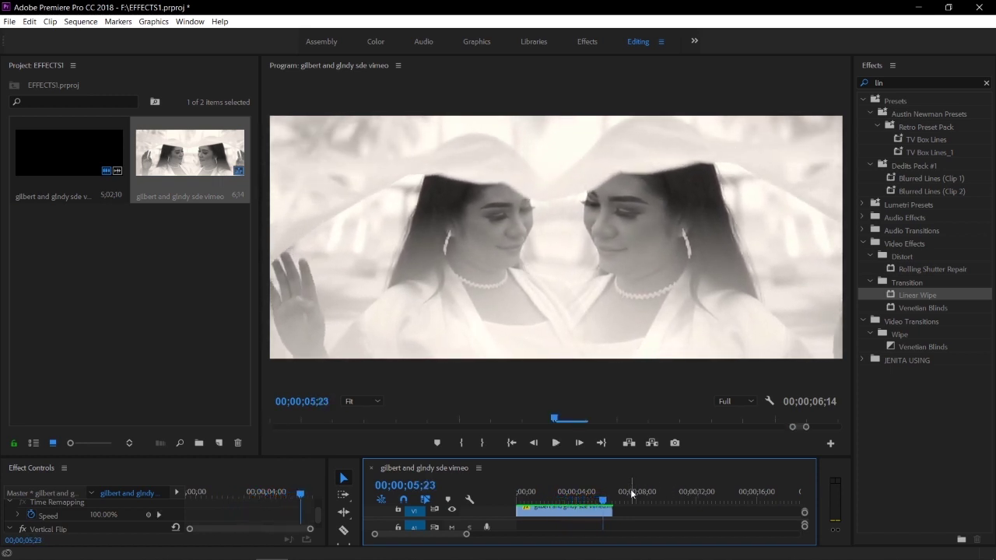
pyautogui.press('Home')
pyautogui.press('space')
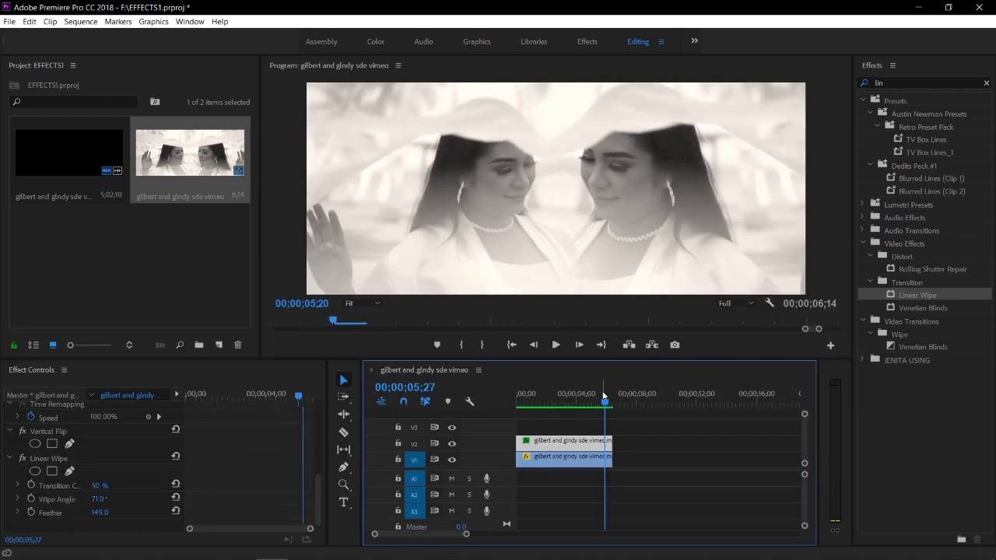
pyautogui.moveTo(604, 396); pyautogui.dragTo(510, 462)
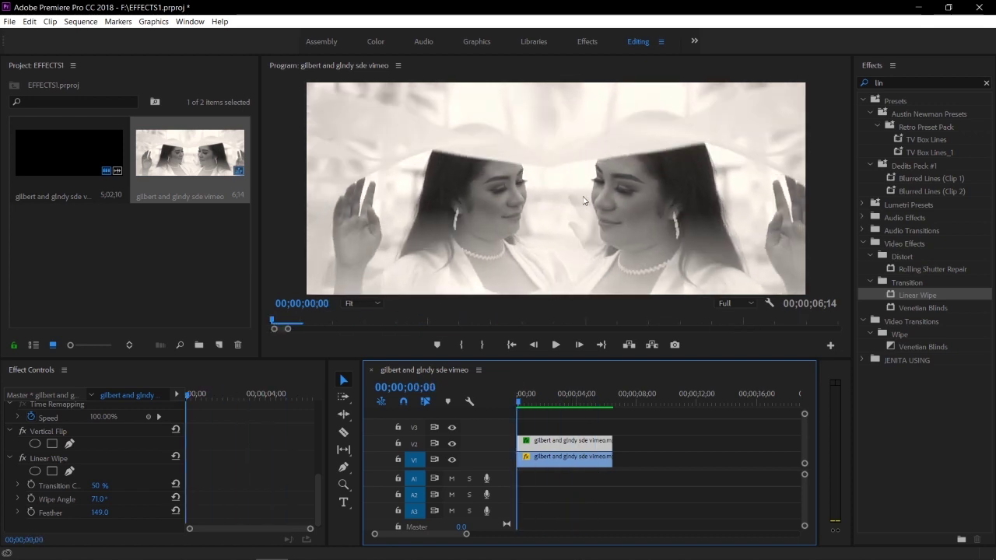
# Cut the Vertical Flip effect from the upper clip on V2.
pyautogui.click(640, 446)
pyautogui.click(563, 442)
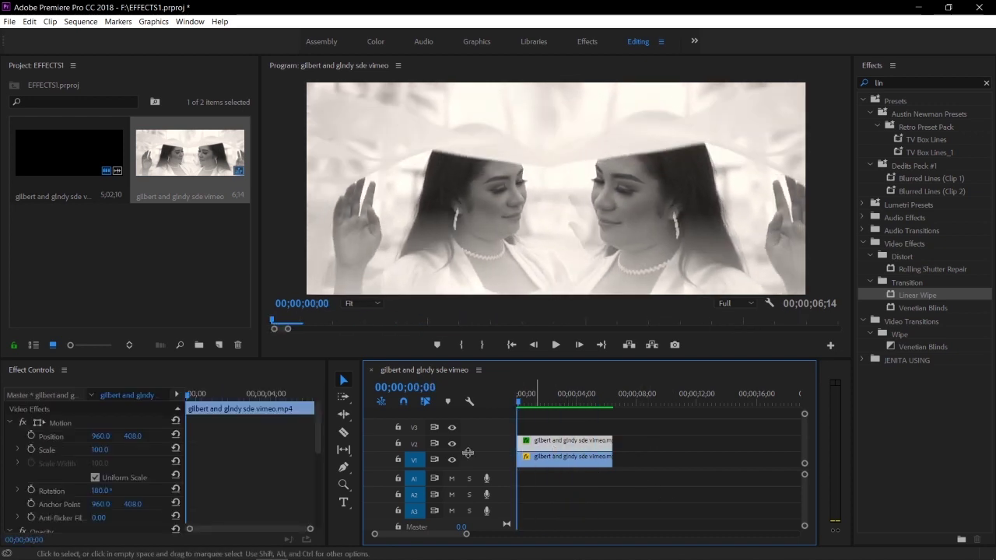
pyautogui.click(312, 440)
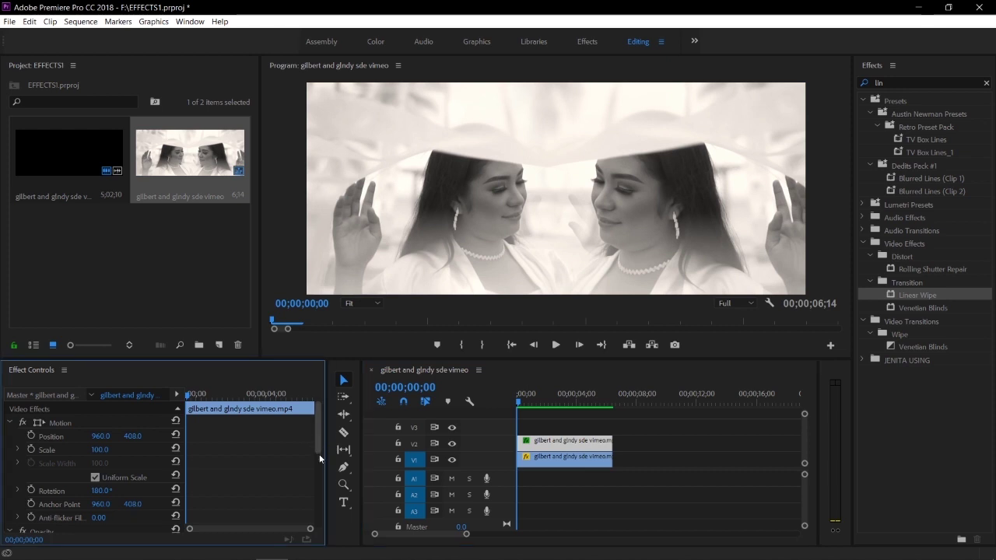
pyautogui.moveTo(319, 454); pyautogui.dragTo(315, 489)
pyautogui.rightClick(40, 508)
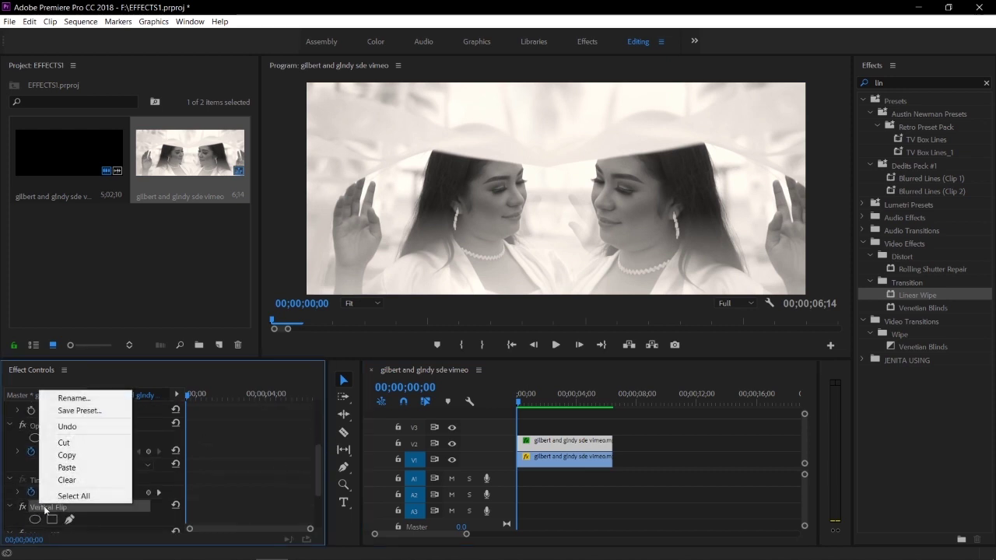
pyautogui.click(61, 443)
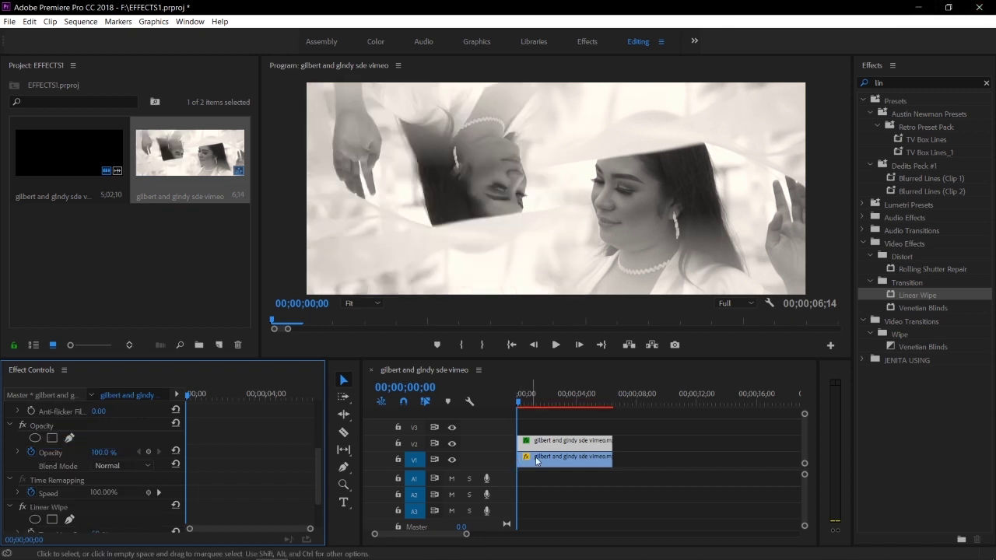
# Set the V2 clip's Rotation to 0°.
pyautogui.scroll(5, 314, 466)
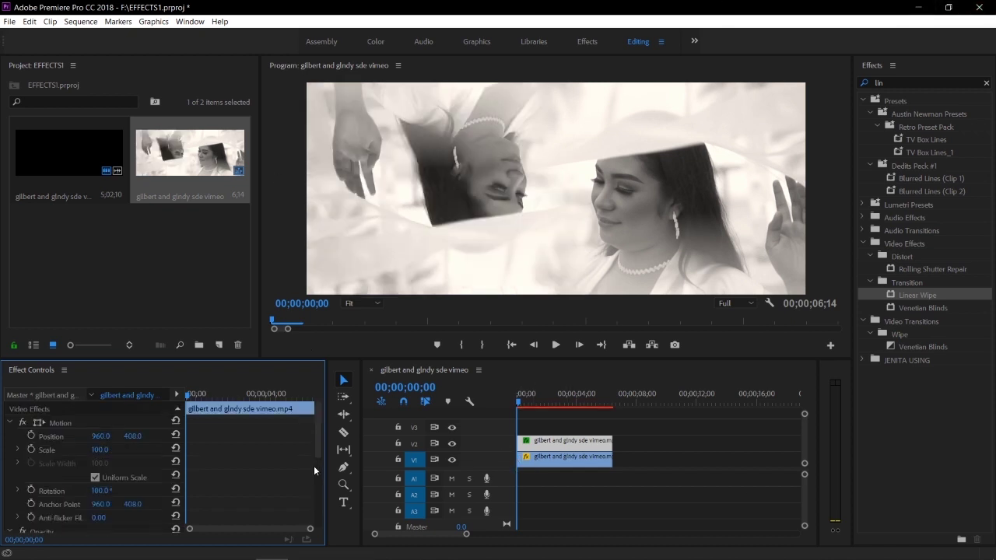
pyautogui.click(101, 491)
pyautogui.write('0')
pyautogui.press('Return')
# Cut the Linear Wipe effect from the V2 clip and return to the sequence start.
pyautogui.scroll(-5, 320, 480)
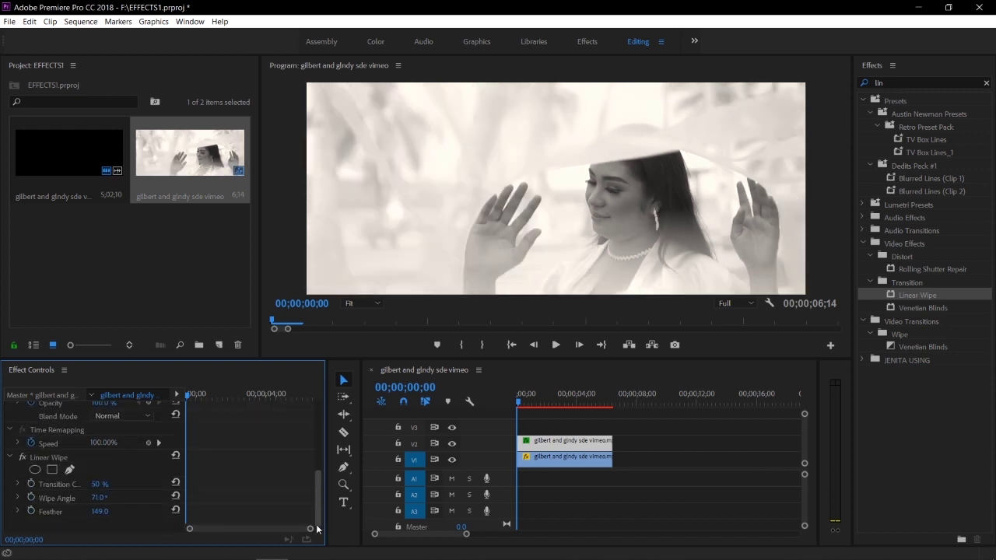
pyautogui.click(67, 459)
pyautogui.rightClick(70, 458)
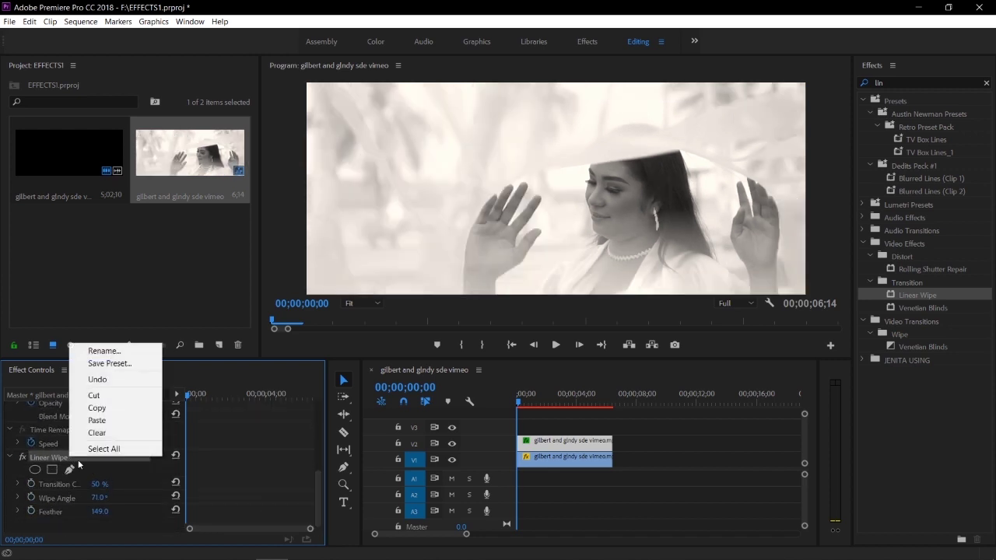
pyautogui.click(95, 396)
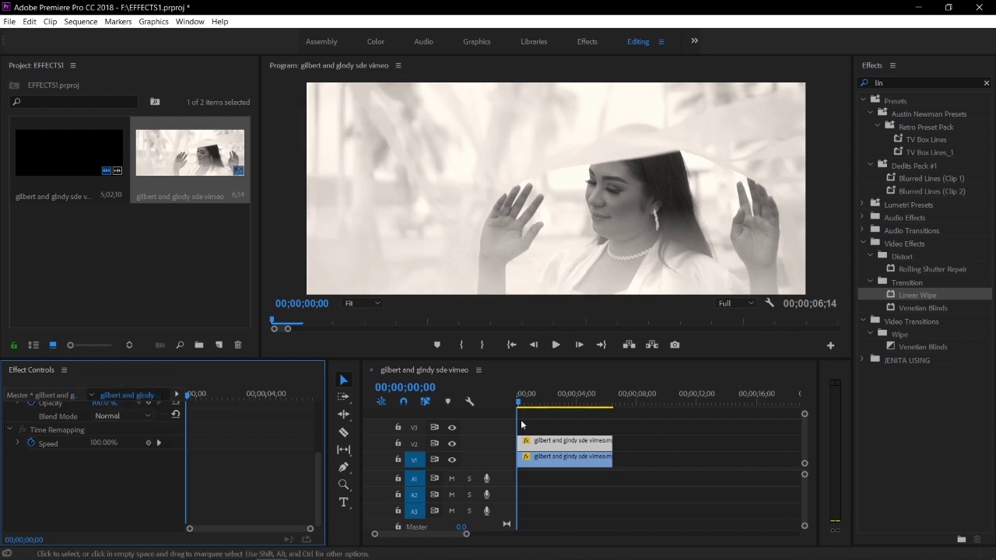
pyautogui.moveTo(534, 399); pyautogui.dragTo(513, 449)
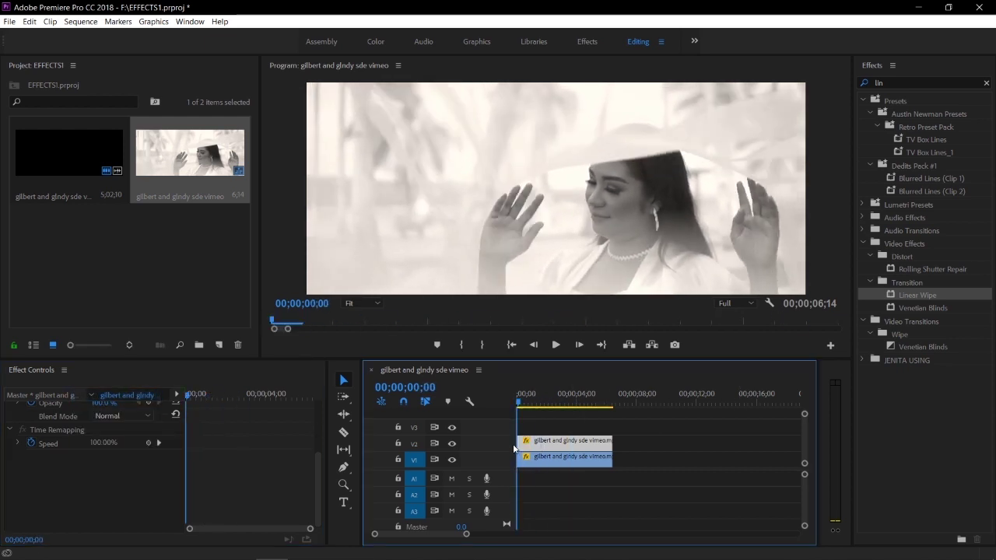
# Clear the effects search, shorten the V2 clip from its end to about 3 seconds, and move the playhead to 00;00;02;01.
pyautogui.click(896, 82)
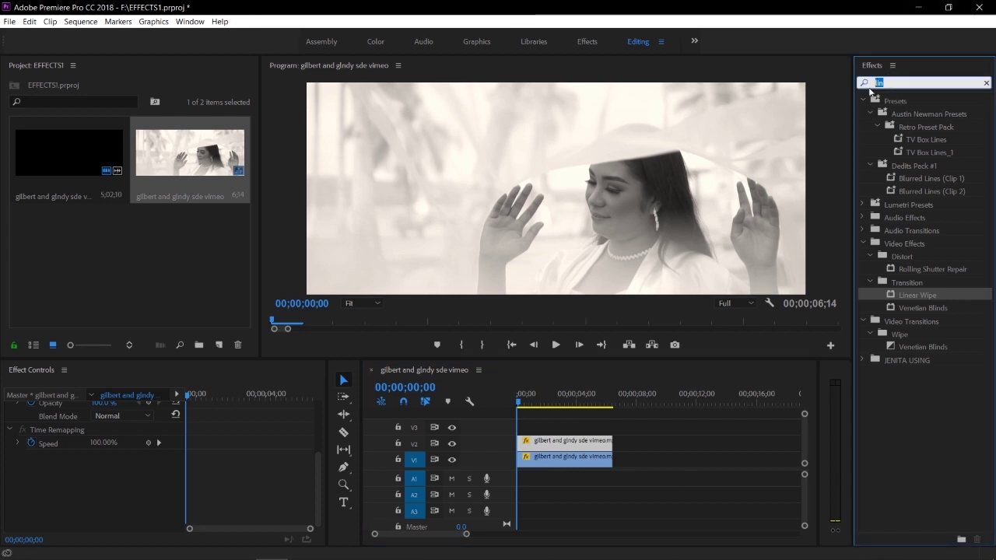
pyautogui.press('BackSpace')
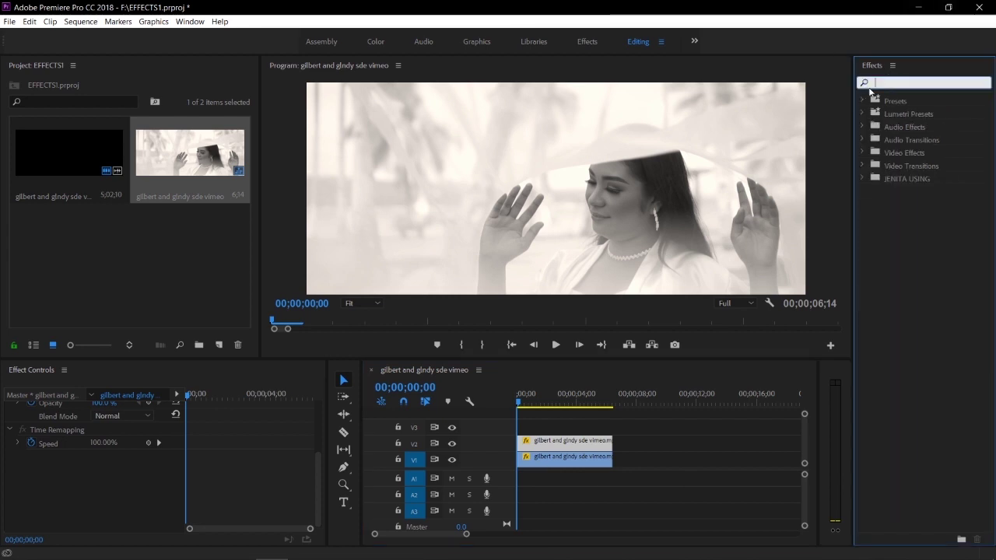
pyautogui.click(673, 437)
pyautogui.moveTo(612, 426); pyautogui.dragTo(560, 427)
pyautogui.click(547, 370)
pyautogui.moveTo(547, 370); pyautogui.dragTo(550, 371)
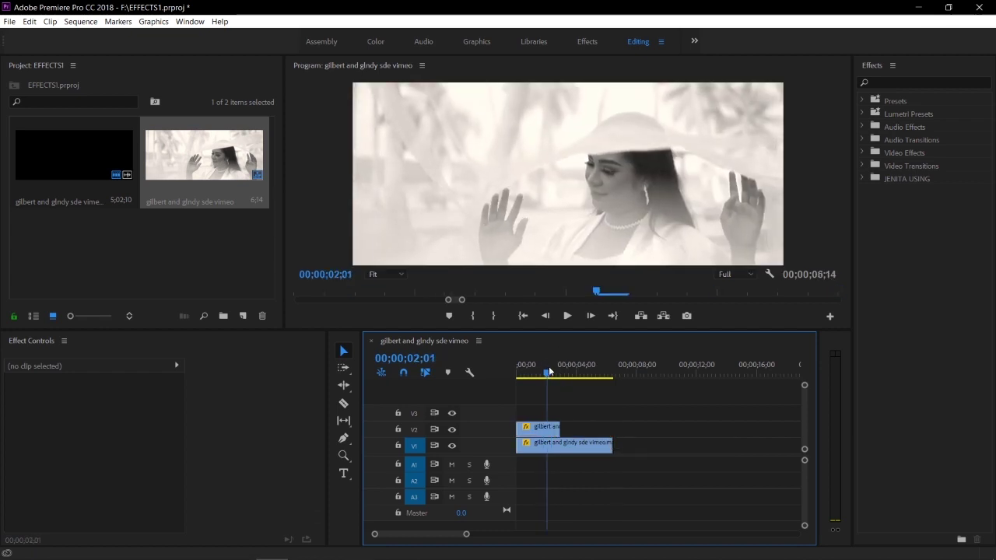
# Apply Vertical Flip from the JENITA USING folder to the V2 clip and set its Rotation to 180°.
pyautogui.click(864, 179)
pyautogui.click(899, 260)
pyautogui.moveTo(703, 297); pyautogui.dragTo(549, 428)
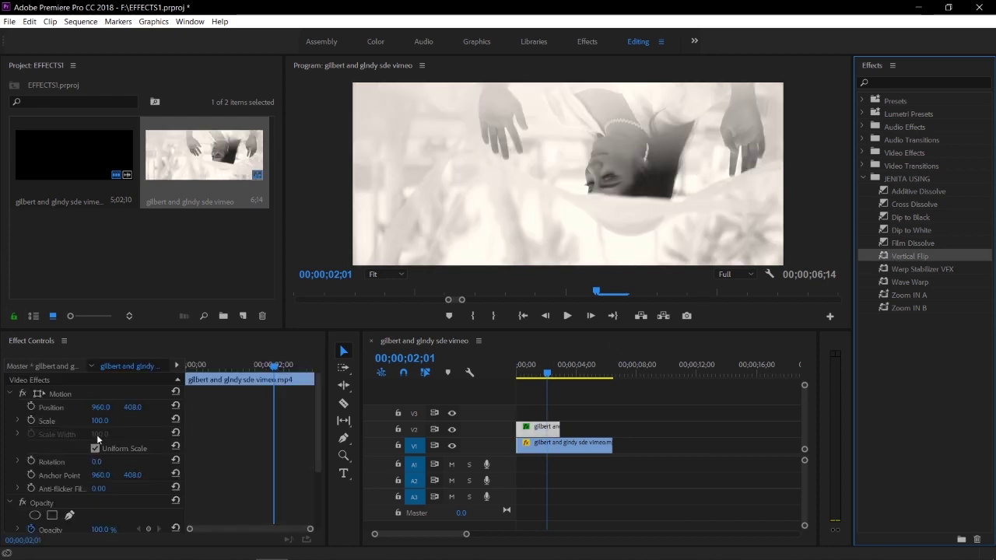
pyautogui.click(98, 462)
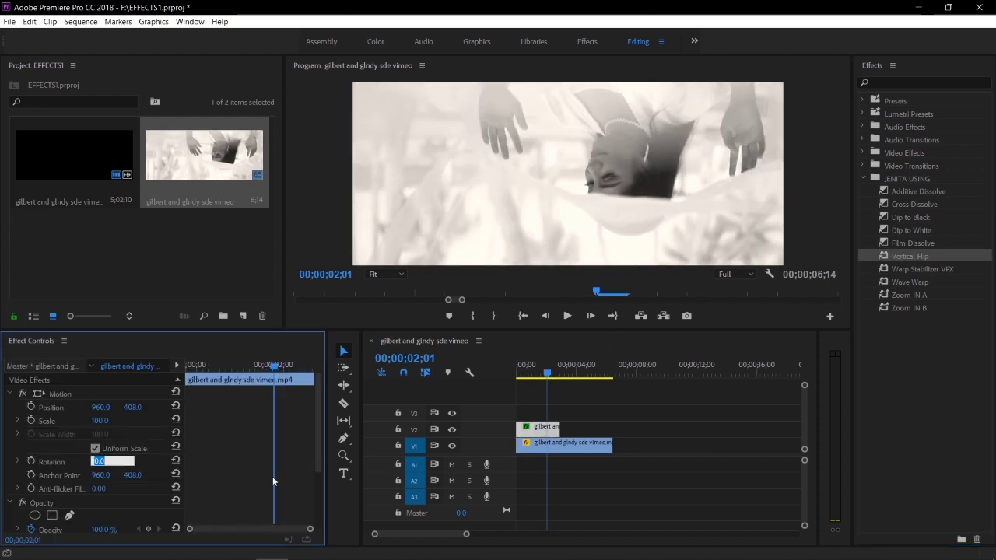
pyautogui.write('180')
pyautogui.press('Return')
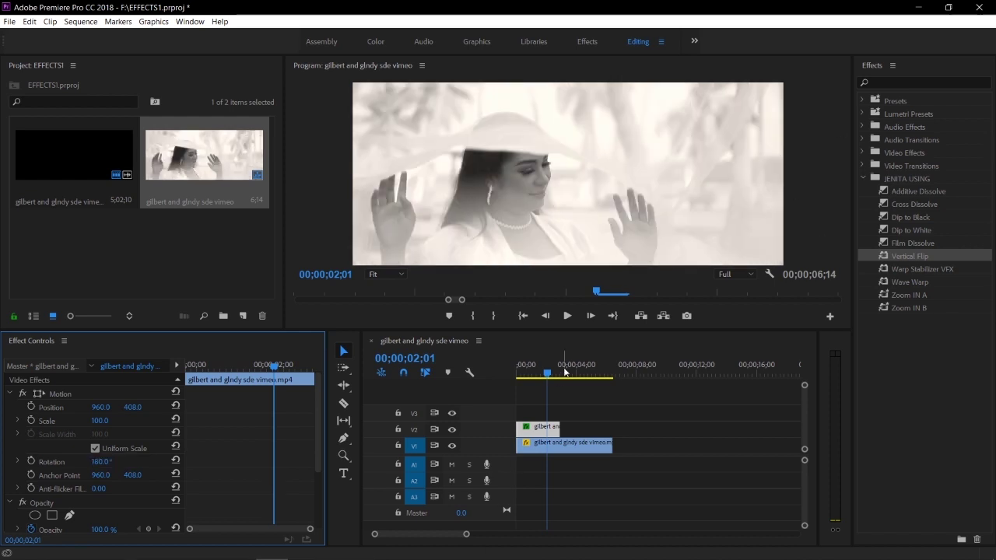
# Play the flipped clip briefly, apply a Film Dissolve across the V2 clip, and return to the sequence start.
pyautogui.click(629, 412)
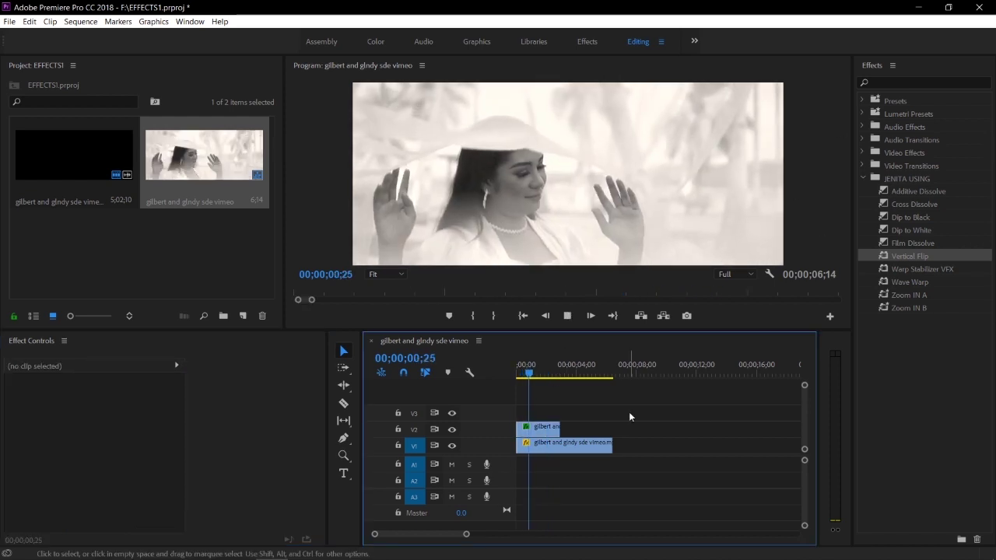
pyautogui.moveTo(913, 243); pyautogui.dragTo(547, 430)
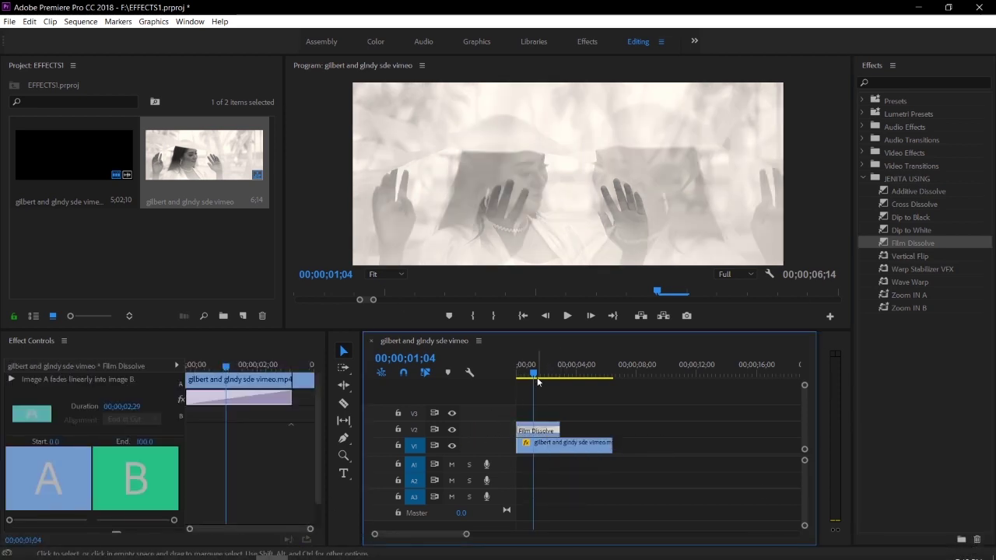
pyautogui.moveTo(537, 381); pyautogui.dragTo(515, 372)
# Enlarge the program monitor, play back the Film Dissolve, and return the playhead to the sequence start.
pyautogui.moveTo(550, 330); pyautogui.dragTo(549, 457)
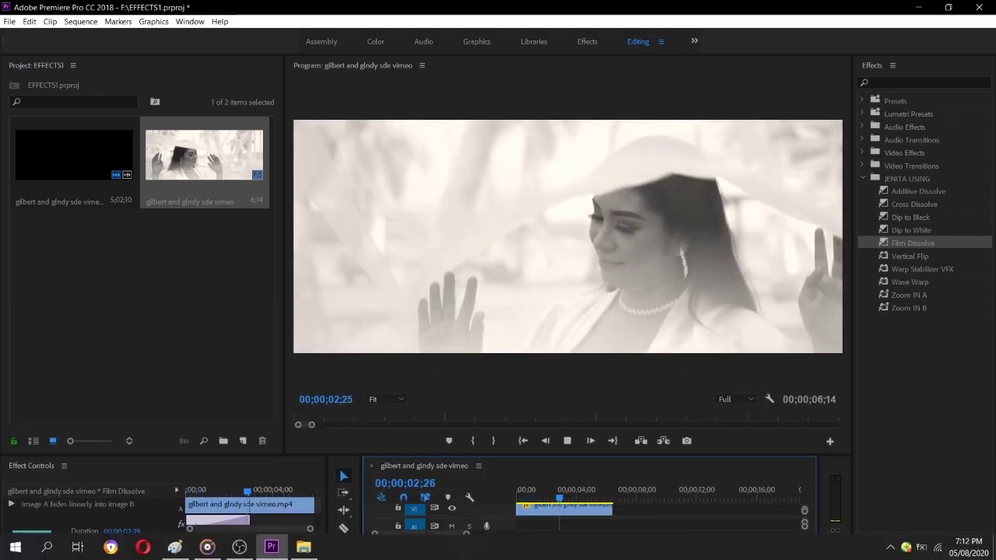
pyautogui.press('space')
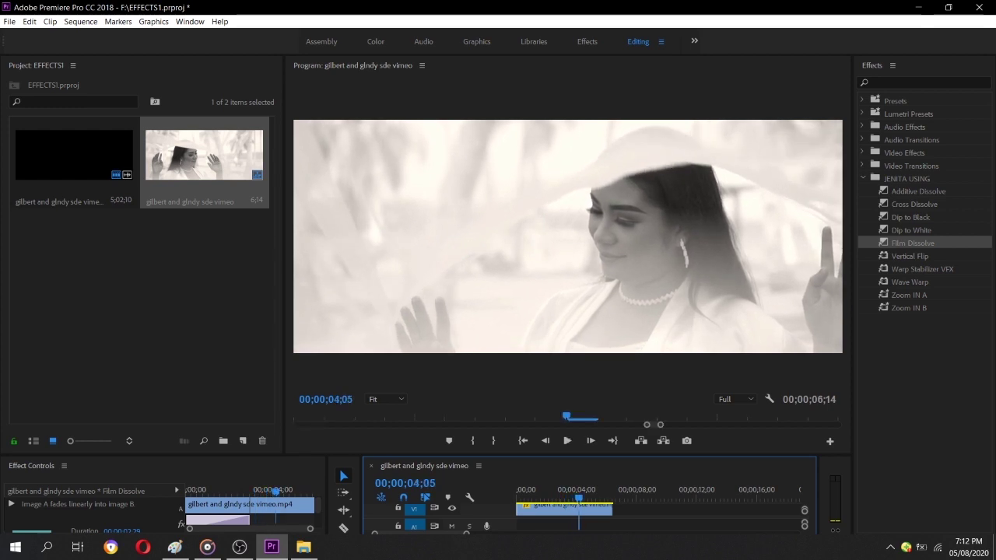
pyautogui.click(580, 497)
pyautogui.moveTo(579, 497); pyautogui.dragTo(518, 497)
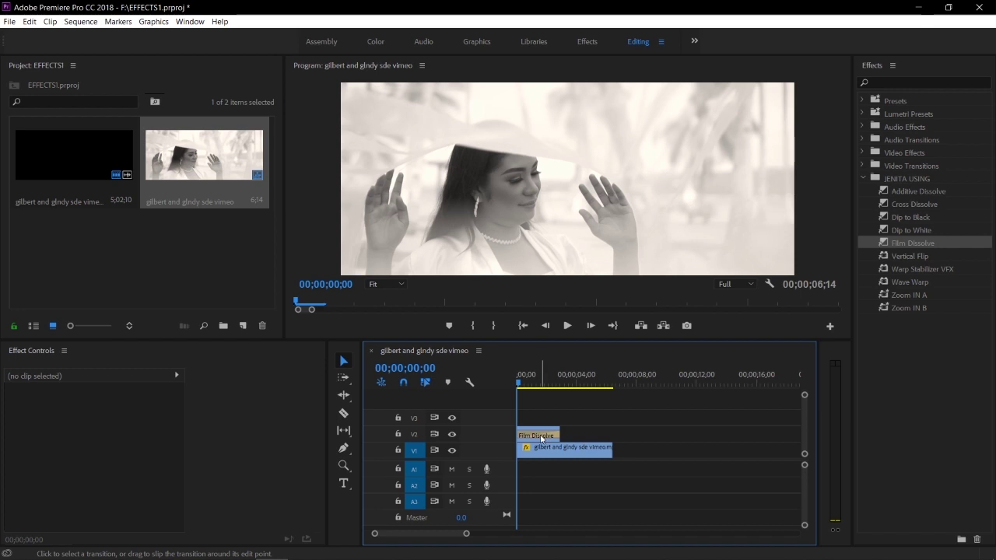
# Clear the Film Dissolve transition from the V2 clip.
pyautogui.click(541, 438)
pyautogui.rightClick(547, 434)
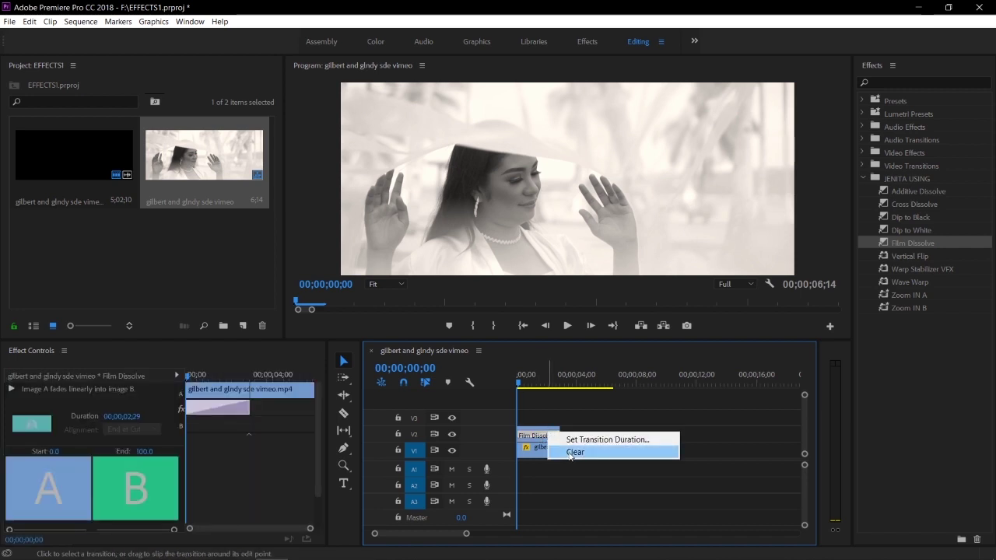
pyautogui.click(575, 453)
# Search the effects for "lin" and apply Linear Wipe to the full-length clip on V2.
pyautogui.click(567, 448)
pyautogui.click(953, 125)
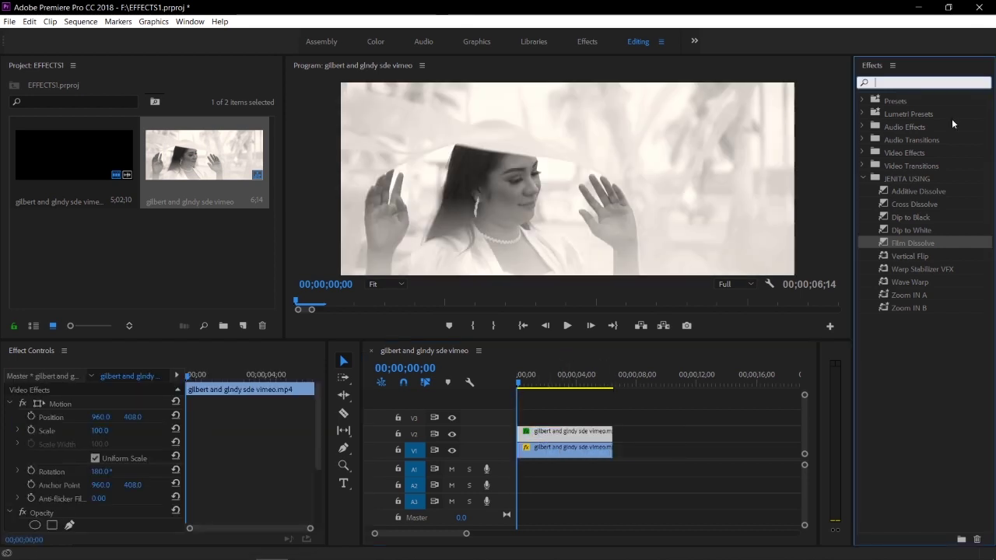
pyautogui.write('lin')
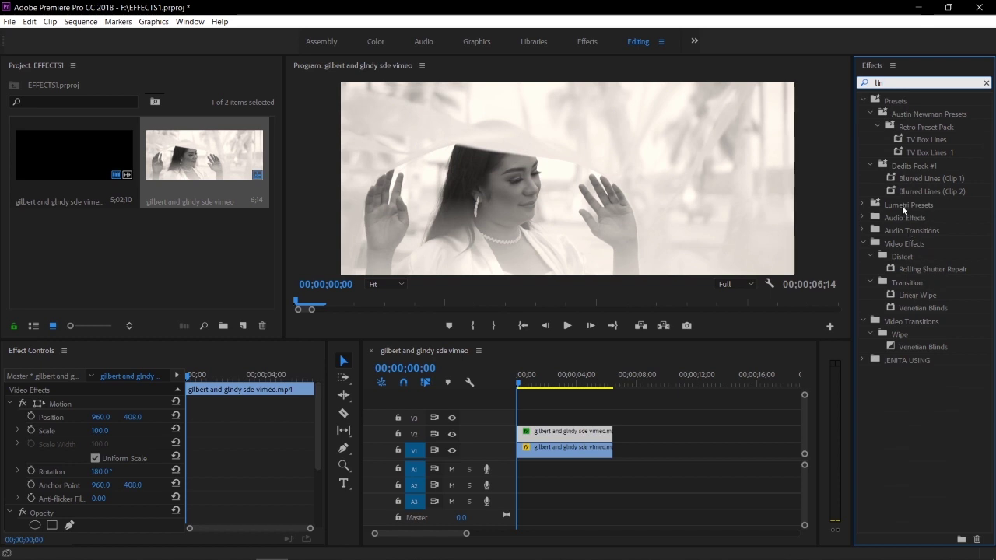
pyautogui.moveTo(916, 296); pyautogui.dragTo(565, 447)
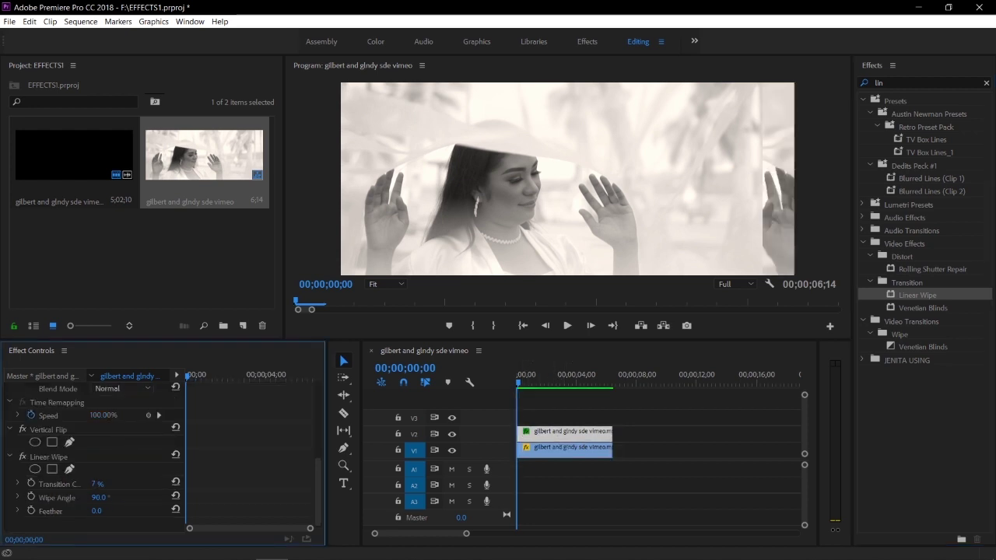
# At the clip's start, keyframe the Linear Wipe's Transition Completion at 0% and its Wipe Angle at 53°.
pyautogui.click(32, 484)
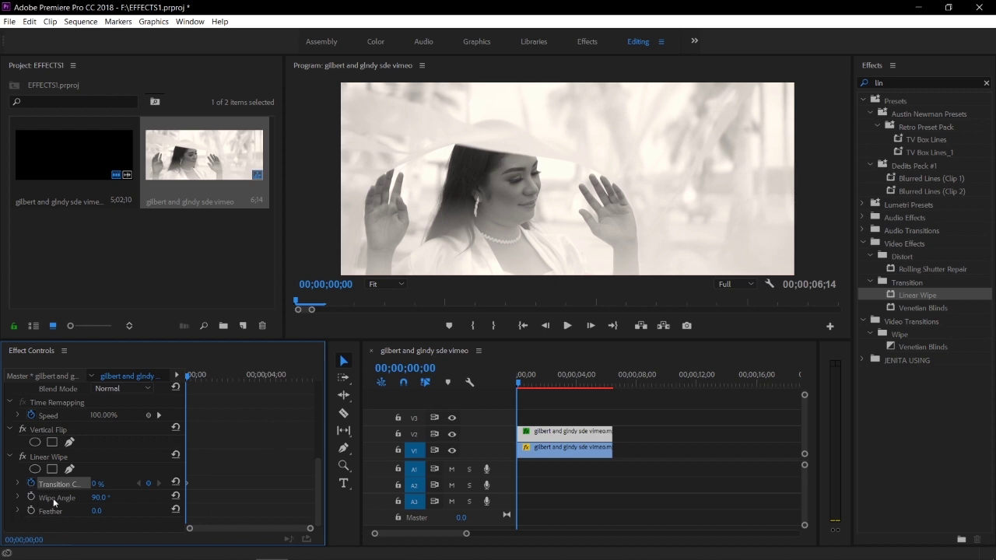
pyautogui.moveTo(104, 502)
pyautogui.mouseDown()
pyautogui.moveTo(114, 501)
pyautogui.moveTo(102, 504)
pyautogui.mouseUp()
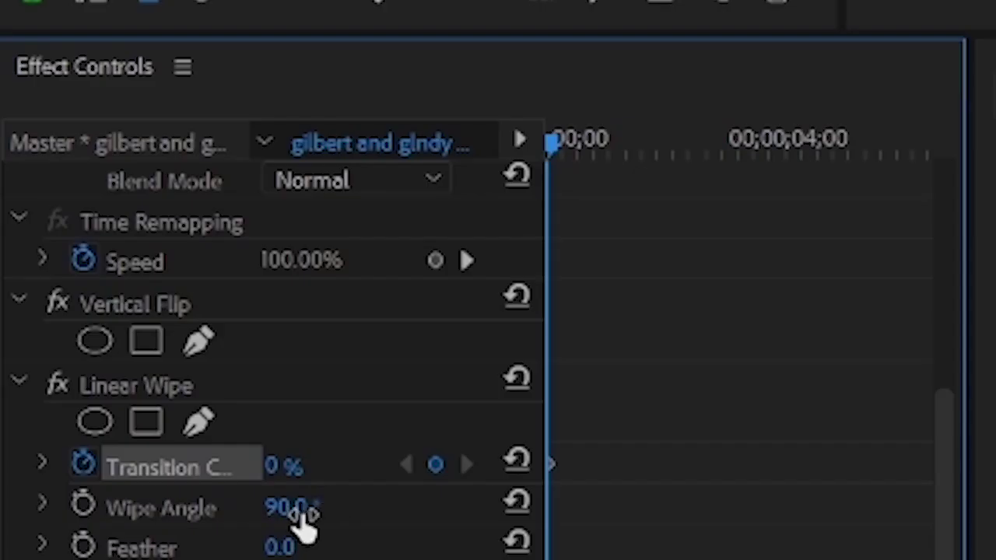
pyautogui.click(113, 494)
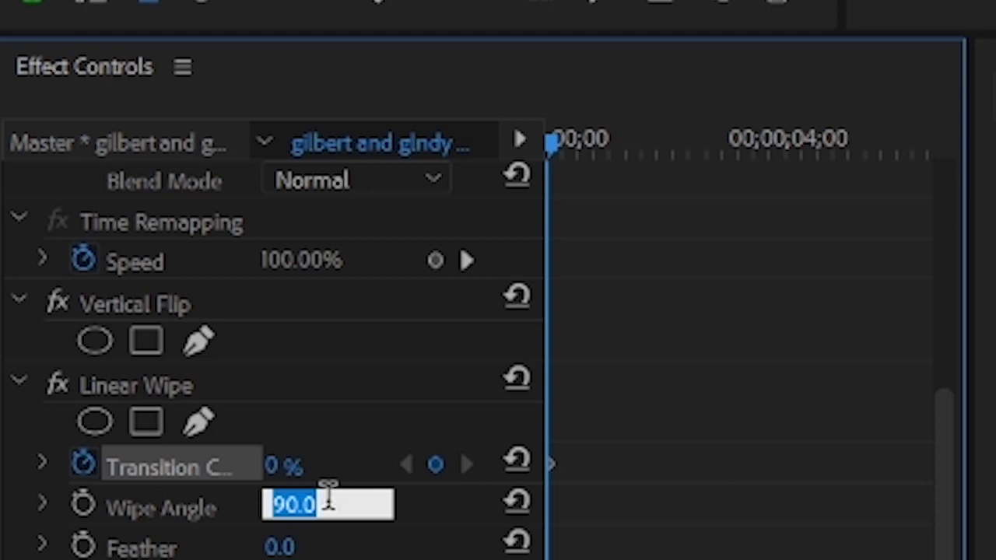
pyautogui.write('53')
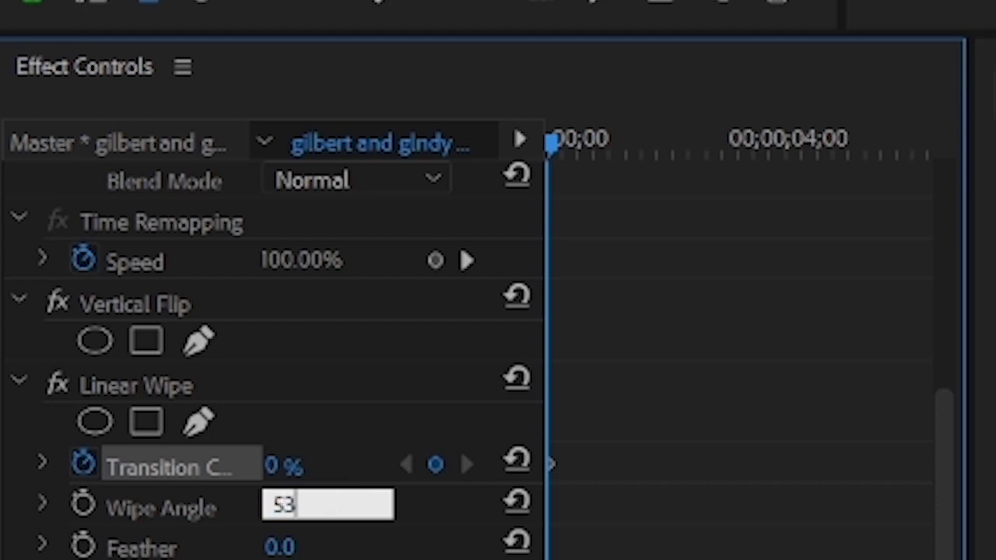
pyautogui.press('Return')
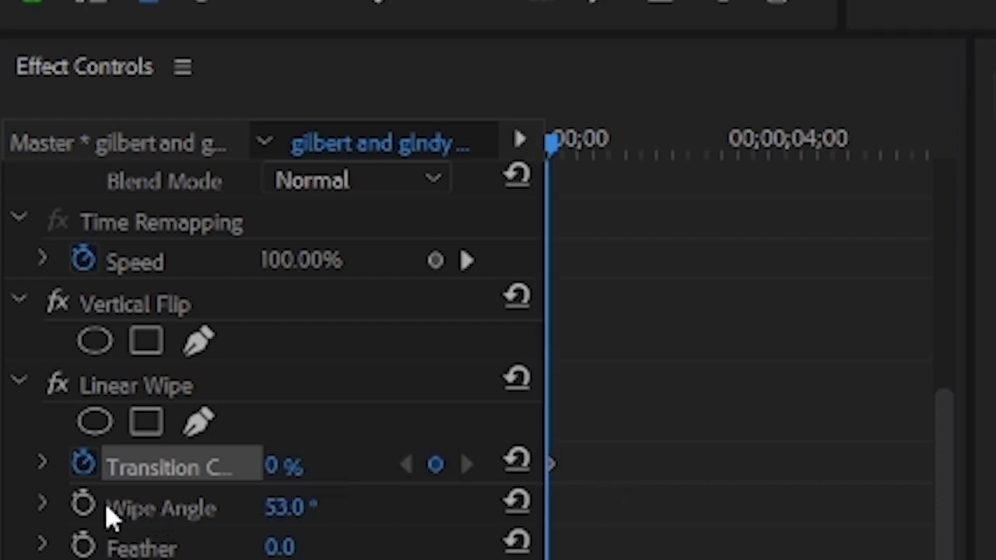
pyautogui.click(83, 505)
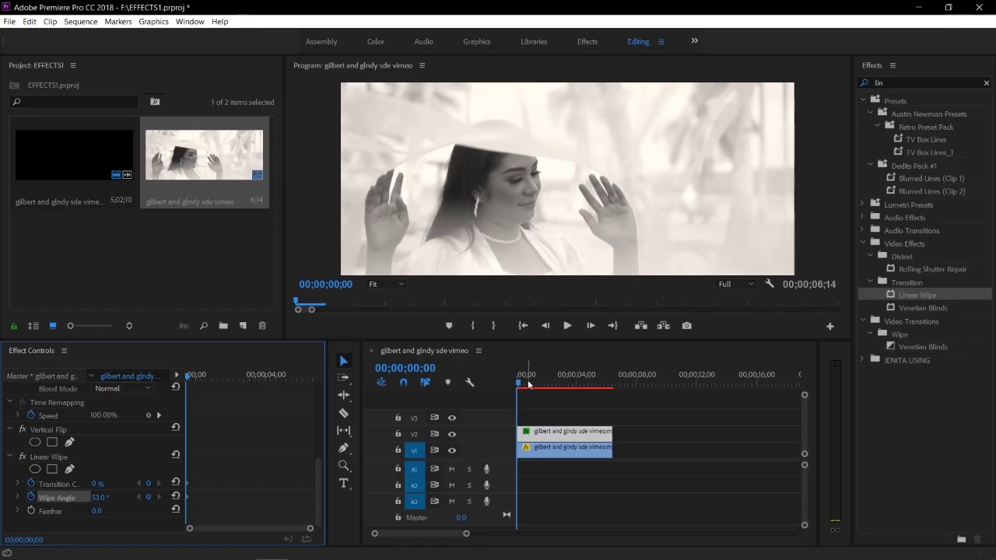
# Keyframe the V2 clip's Linear Wipe Transition Completion at 98% at 00;00;03;15.
pyautogui.click(529, 383)
pyautogui.press('space')
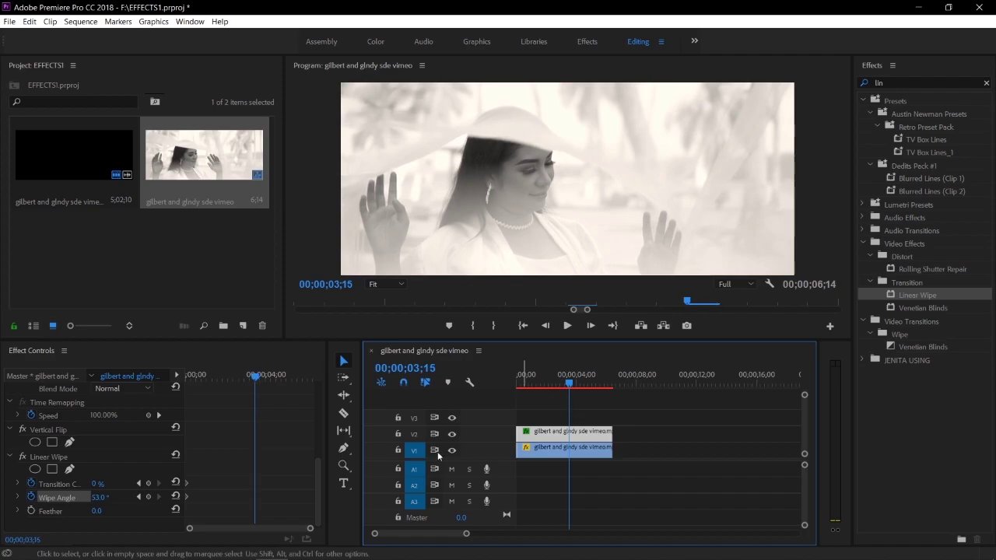
pyautogui.click(78, 487)
pyautogui.moveTo(96, 484); pyautogui.dragTo(146, 484)
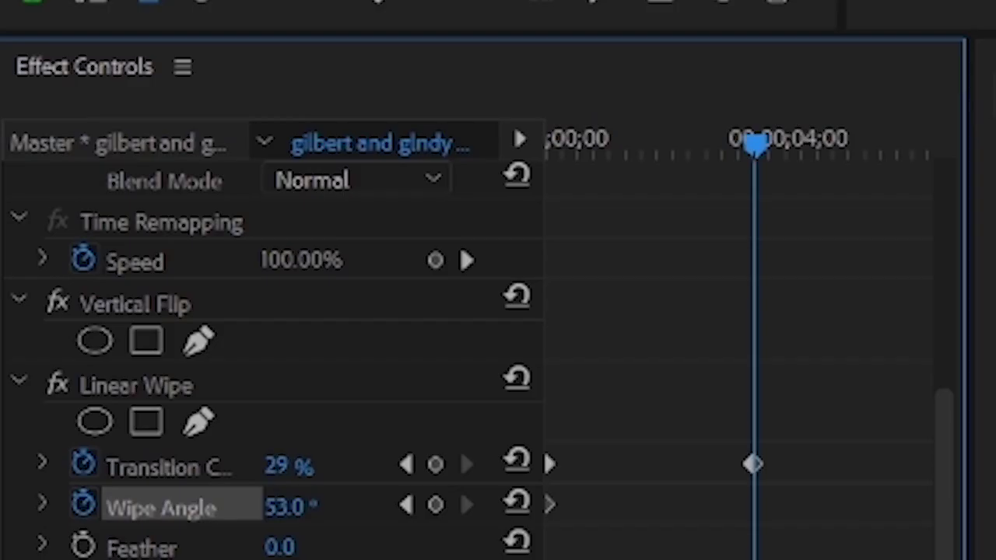
pyautogui.moveTo(290, 466); pyautogui.dragTo(312, 520)
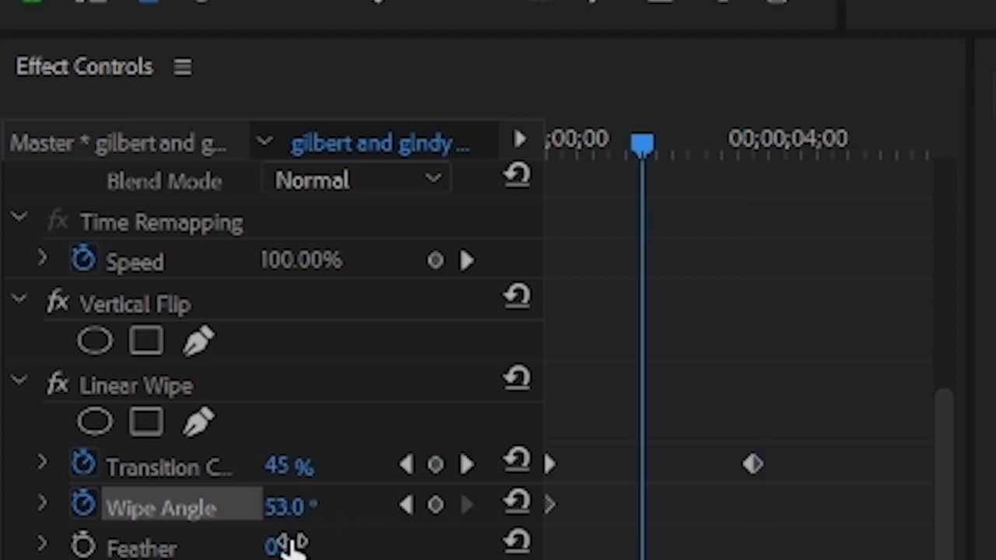
# Set the Linear Wipe's Feather to 50 and render the sequence preview from its start.
pyautogui.moveTo(290, 545); pyautogui.dragTo(311, 541)
pyautogui.click(312, 543)
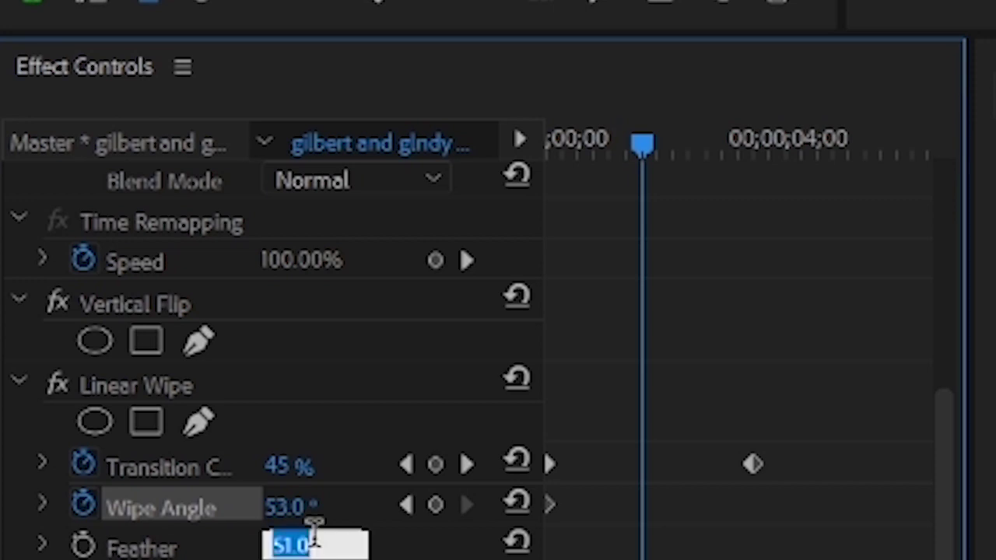
pyautogui.write('50')
pyautogui.press('Return')
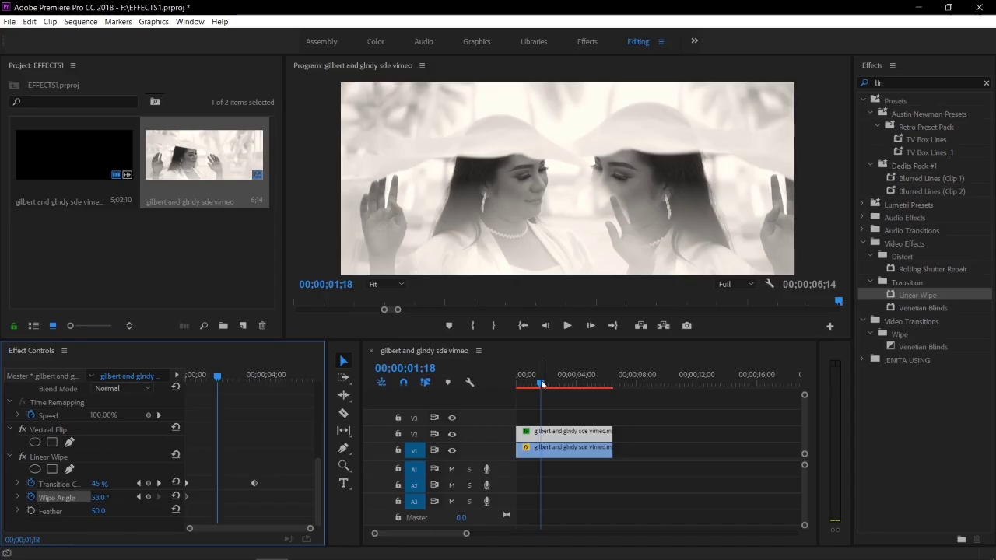
pyautogui.moveTo(541, 384); pyautogui.dragTo(518, 385)
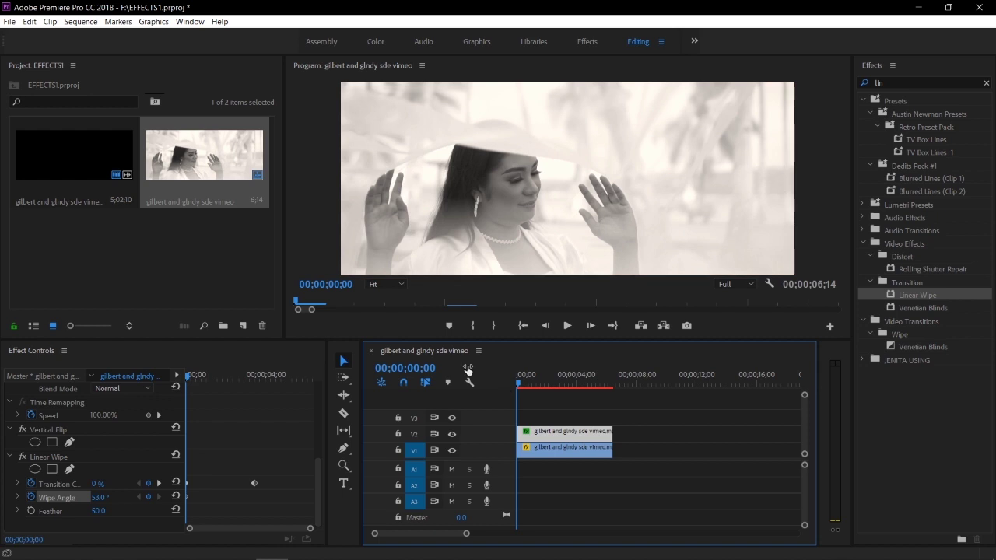
pyautogui.press('Return')
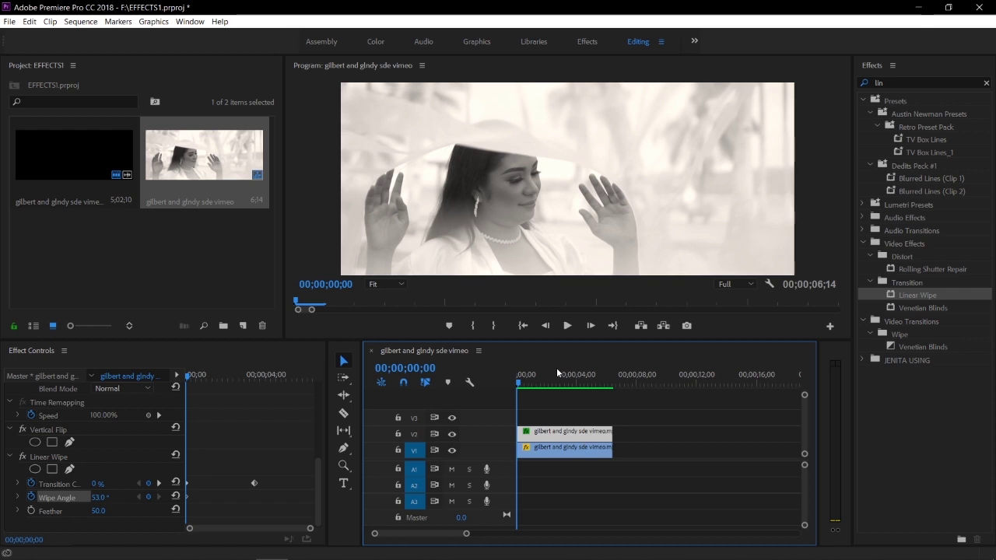
# Enlarge the program monitor and play back the feathered wipe from the sequence start, replaying it once.
pyautogui.moveTo(557, 340); pyautogui.dragTo(589, 496)
pyautogui.moveTo(283, 305); pyautogui.dragTo(110, 305)
pyautogui.press('space')
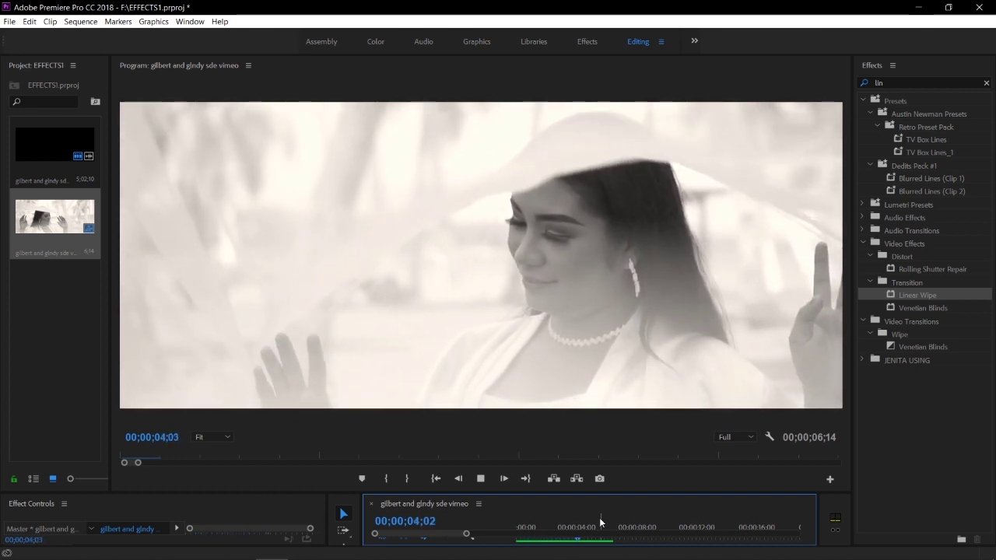
pyautogui.press('space')
pyautogui.scroll(-5, 584, 542)
pyautogui.moveTo(544, 491); pyautogui.dragTo(545, 433)
pyautogui.press('Home')
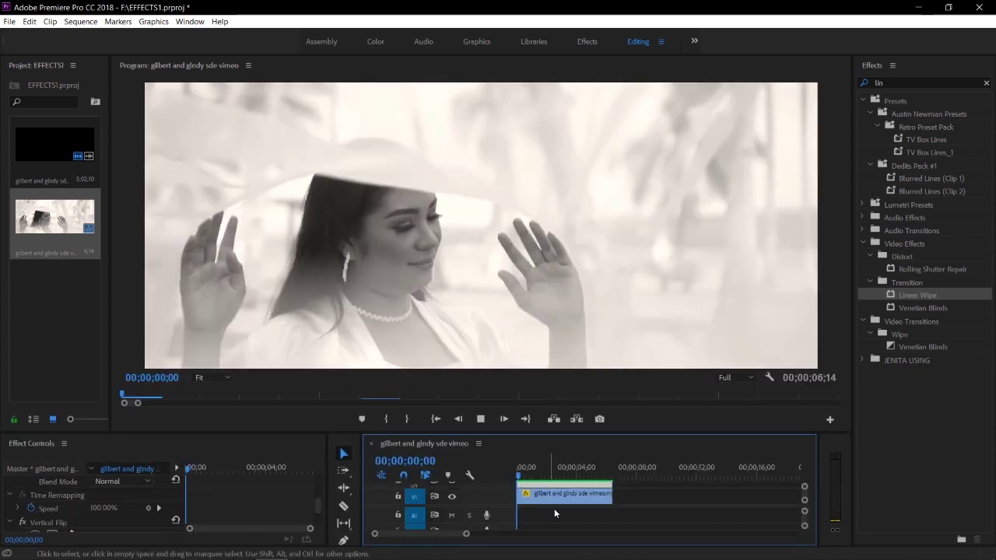
pyautogui.press('space')
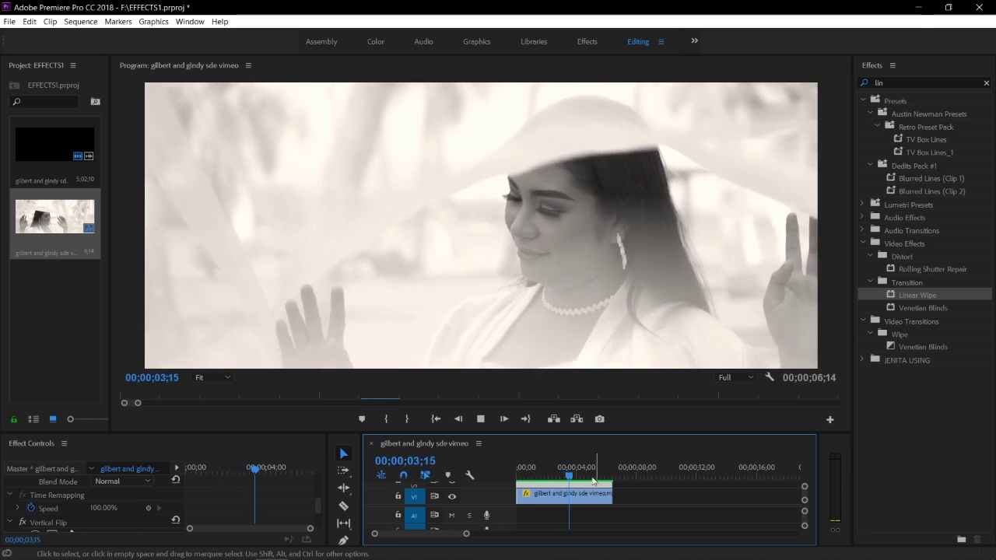
pyautogui.press('space')
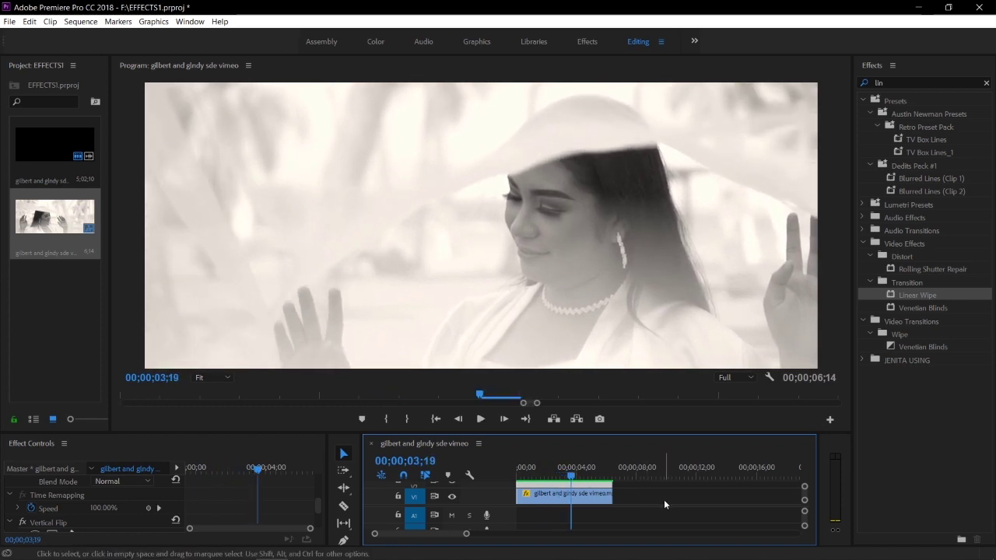
# Reduce the program monitor again to make room for the project bin, effect settings and timeline tracks.
pyautogui.moveTo(109, 267); pyautogui.dragTo(403, 265)
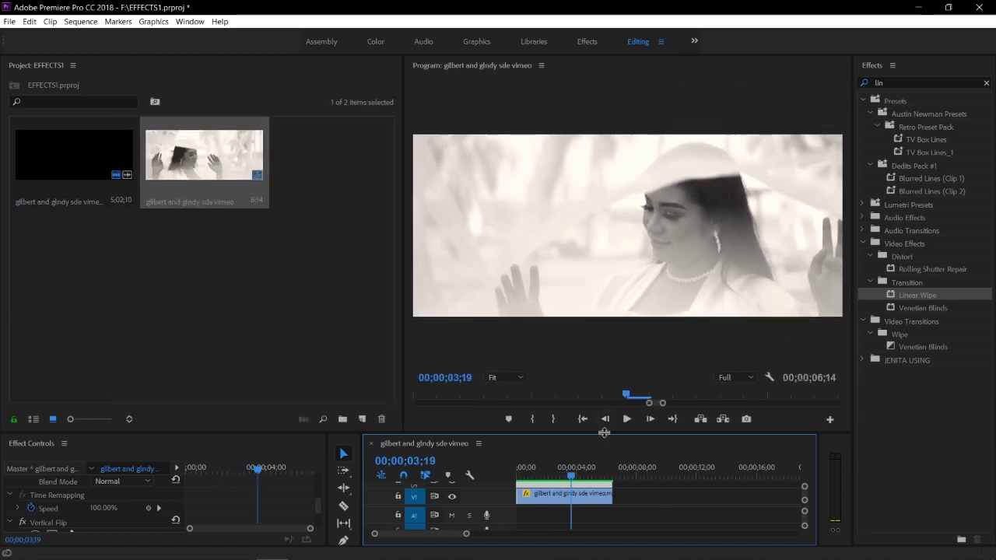
pyautogui.moveTo(599, 432); pyautogui.dragTo(600, 366)
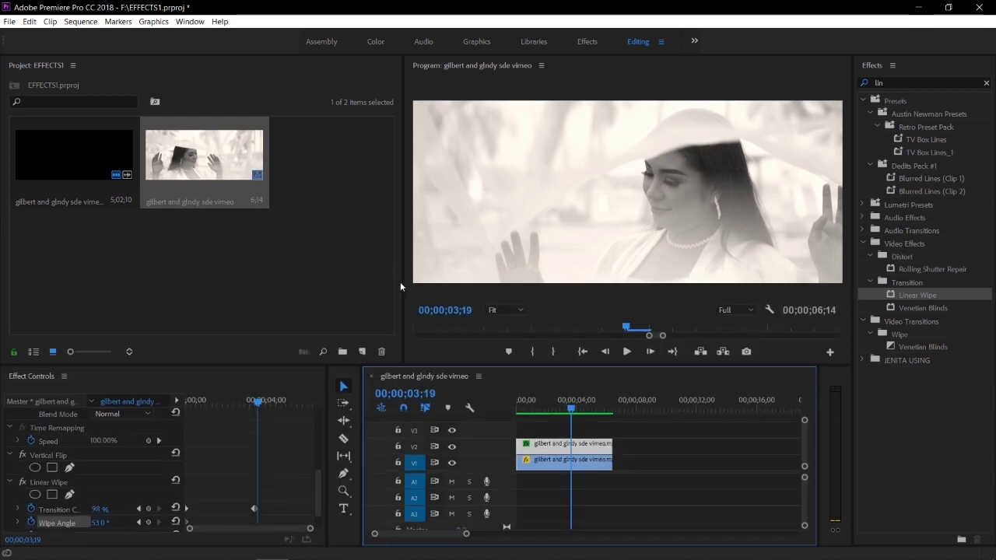
pyautogui.moveTo(403, 276); pyautogui.dragTo(348, 276)
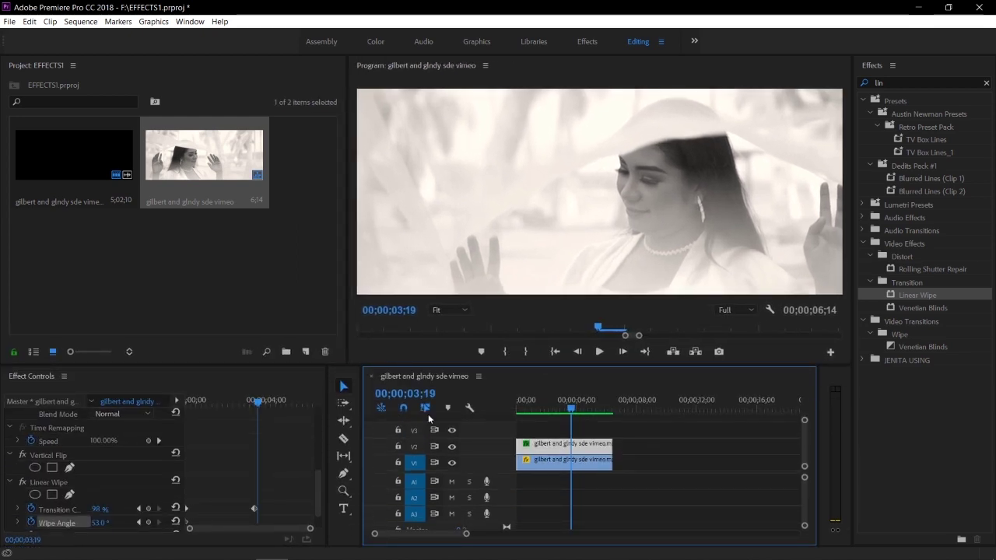